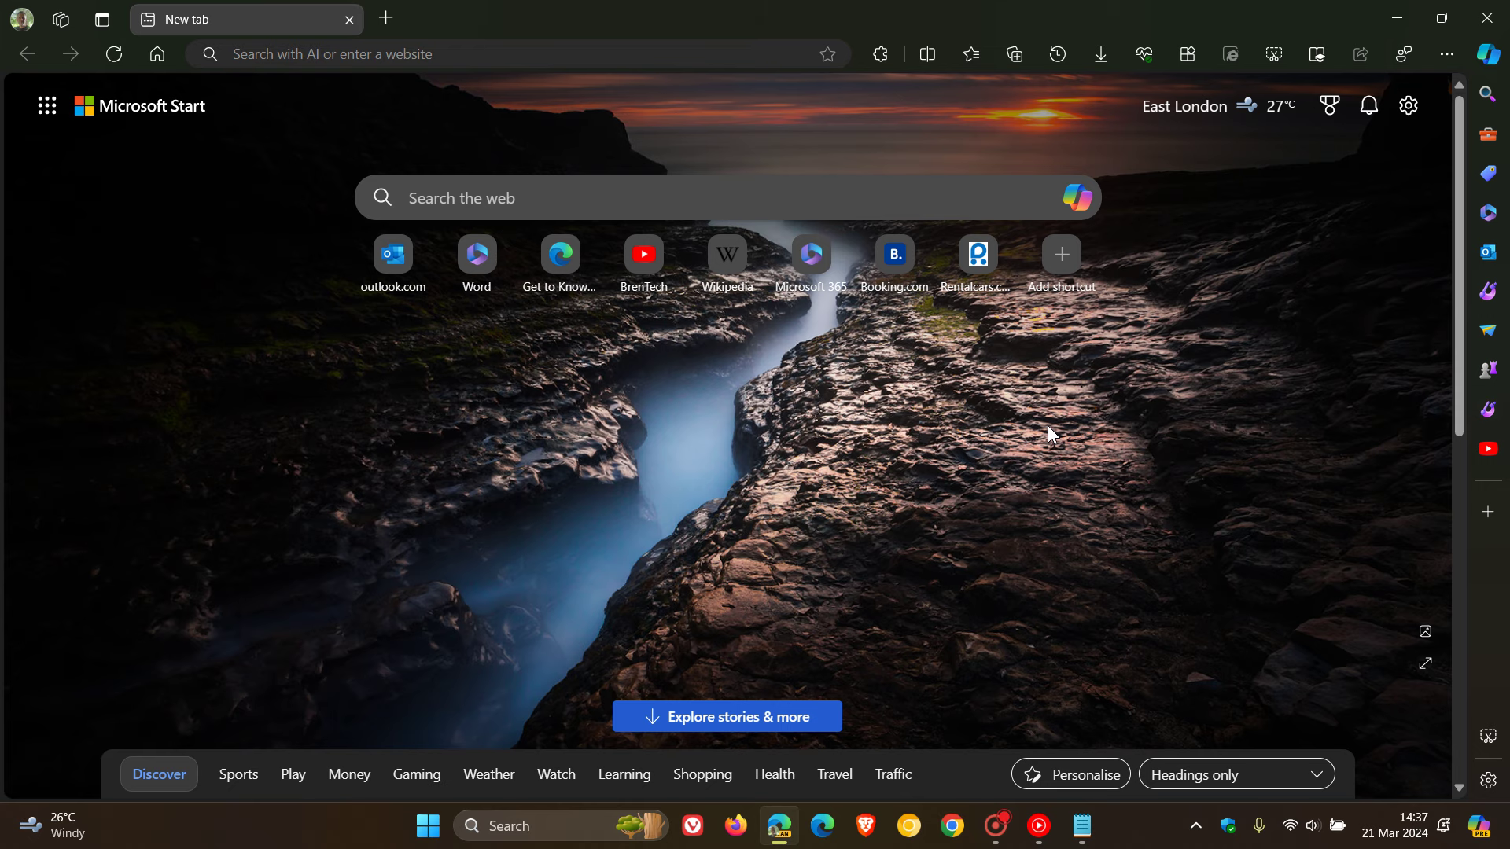
- Open Copilot from the new tab search box and switch it to the empty Notebook page
left_click(1078, 196)
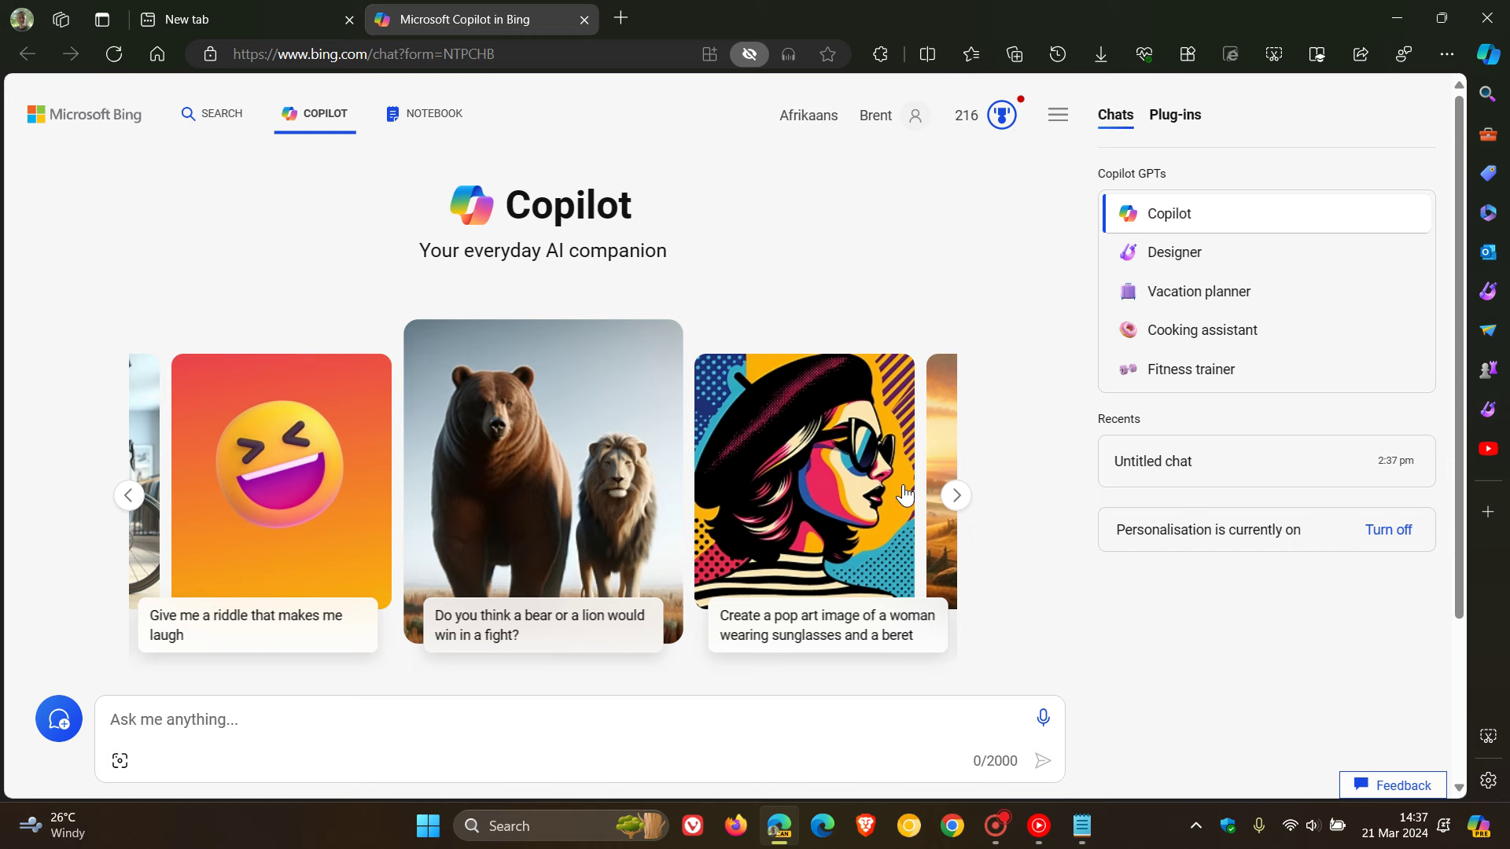
left_click(440, 115)
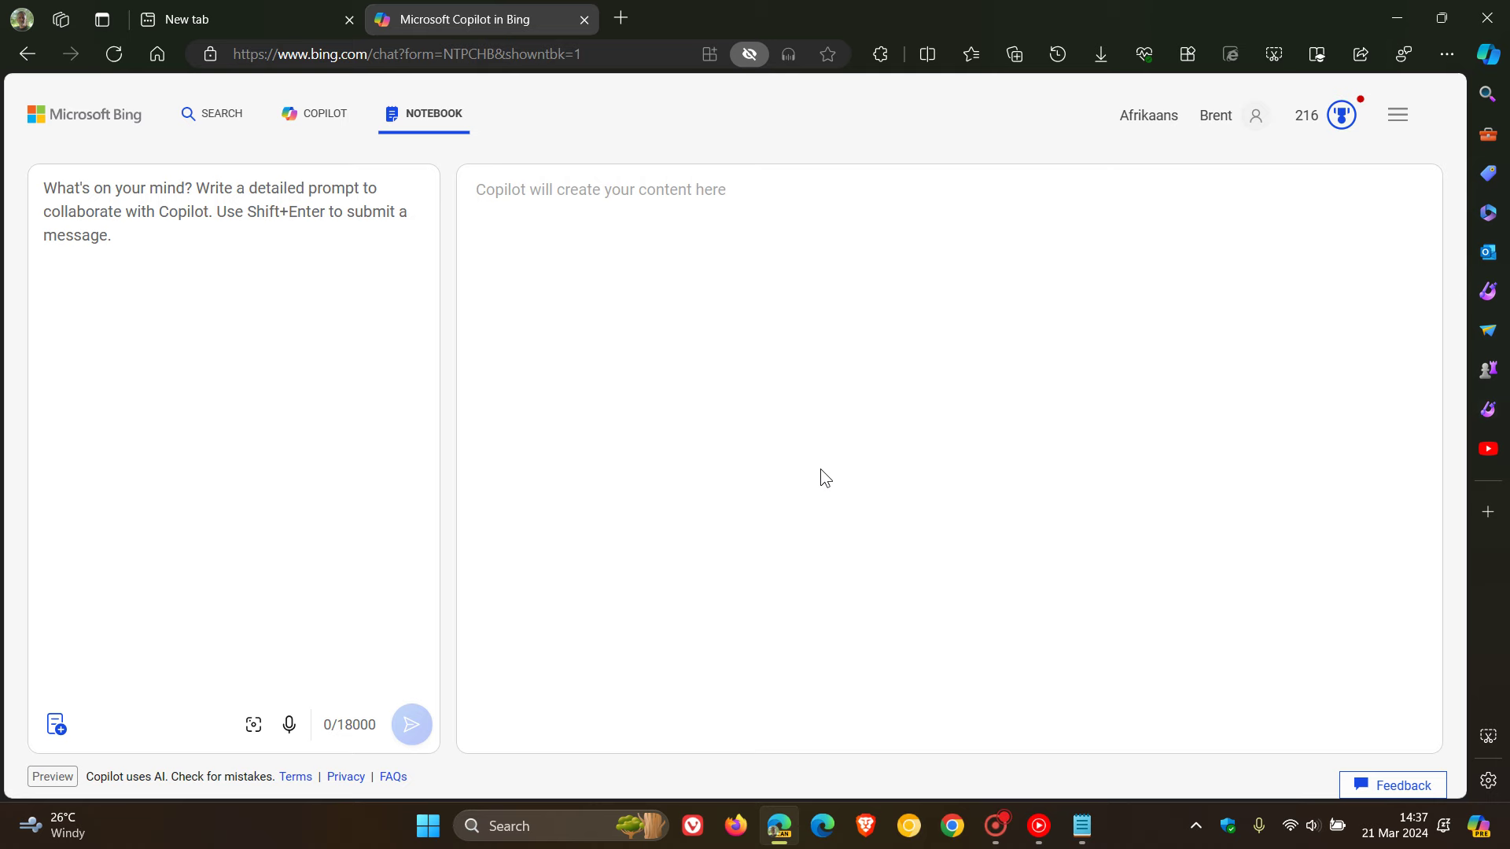
- Close the Copilot tab, then open the Copilot side pane and close it again
left_click(586, 19)
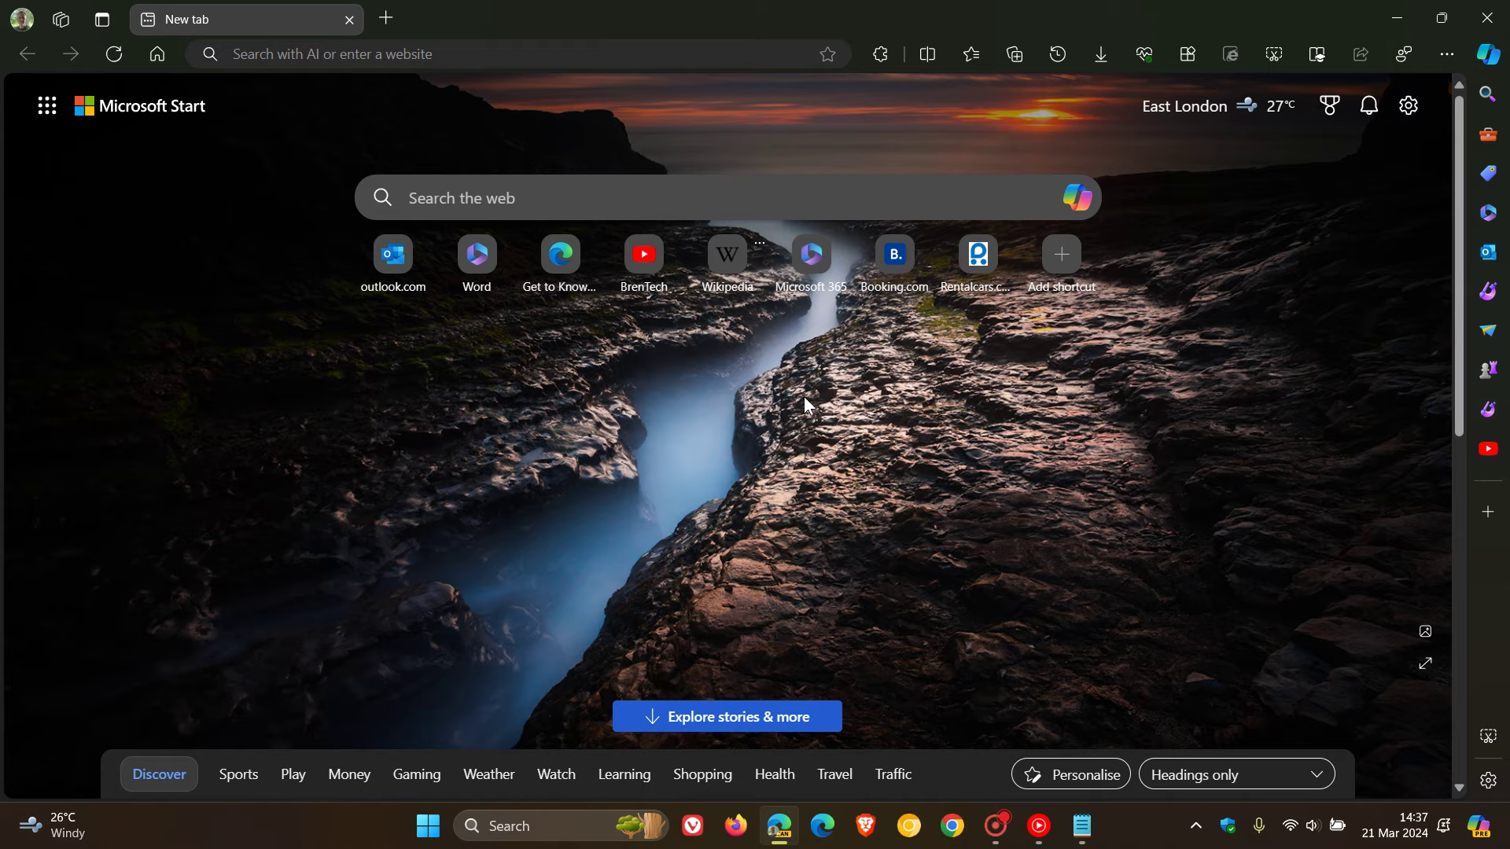
left_click(1491, 55)
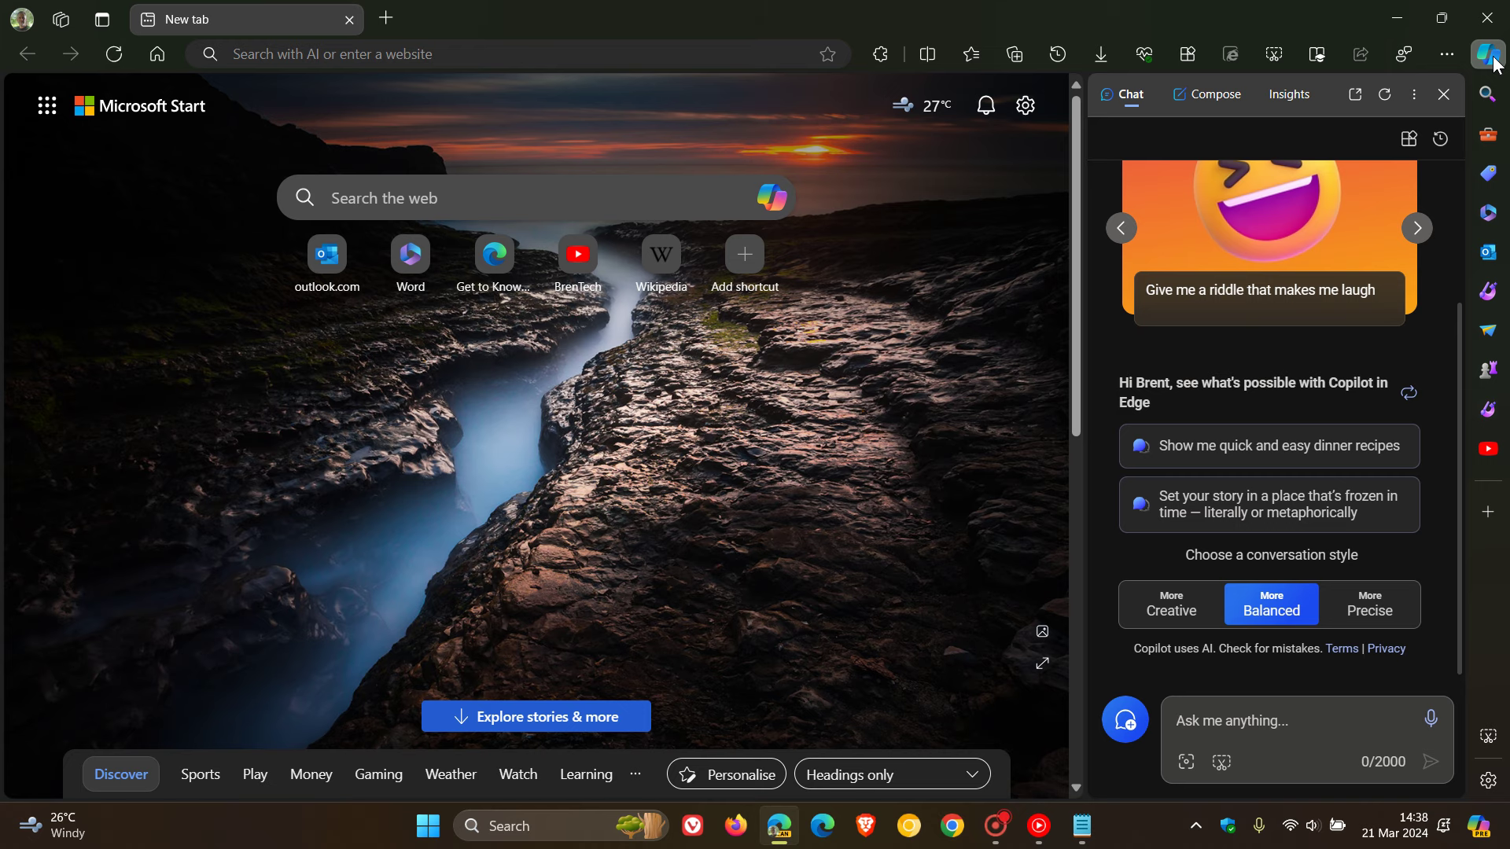
left_click(1444, 94)
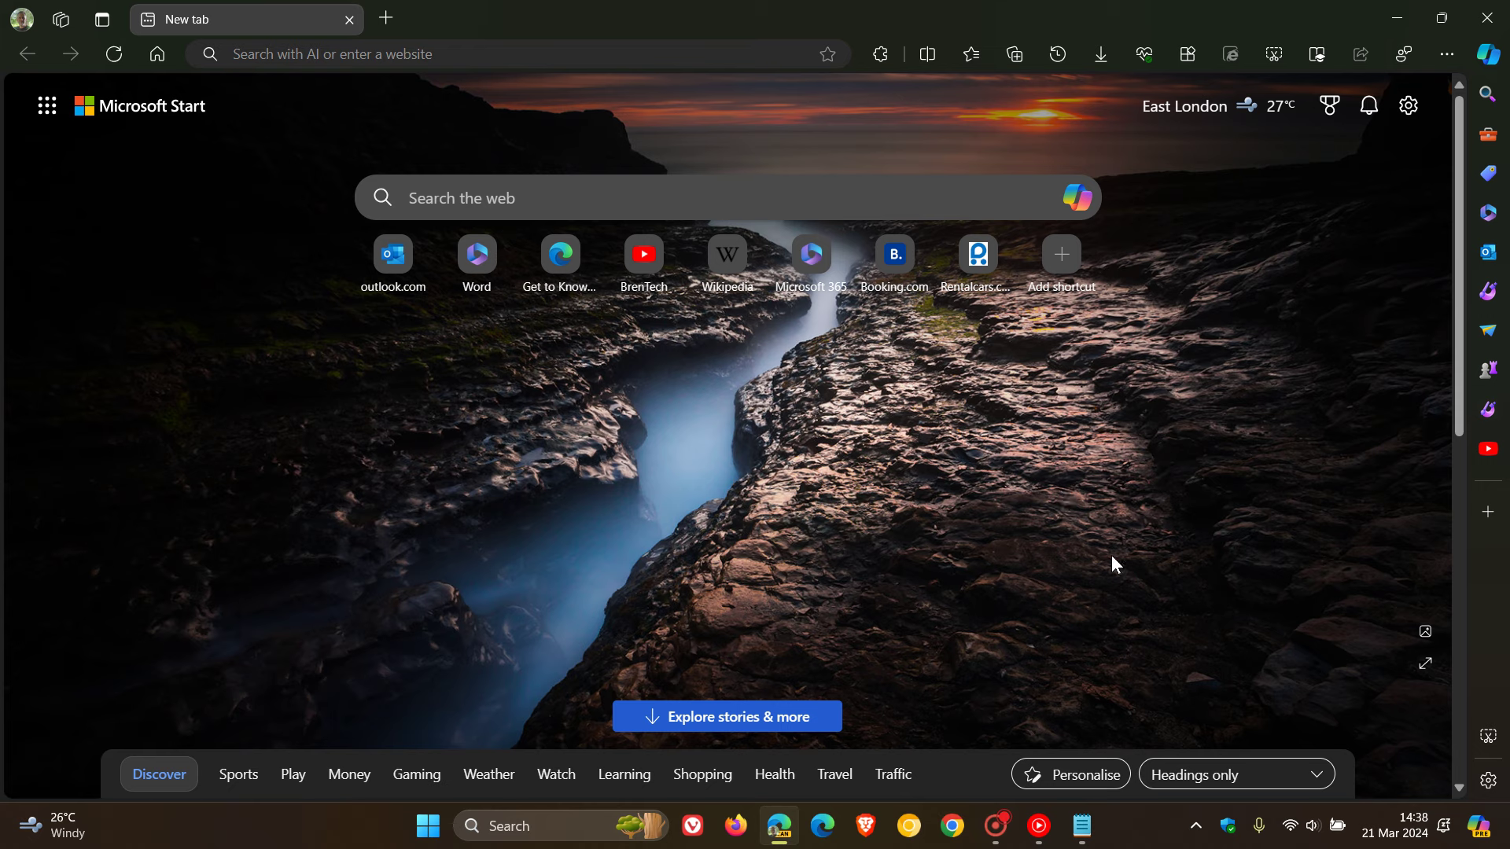
left_click(1082, 826)
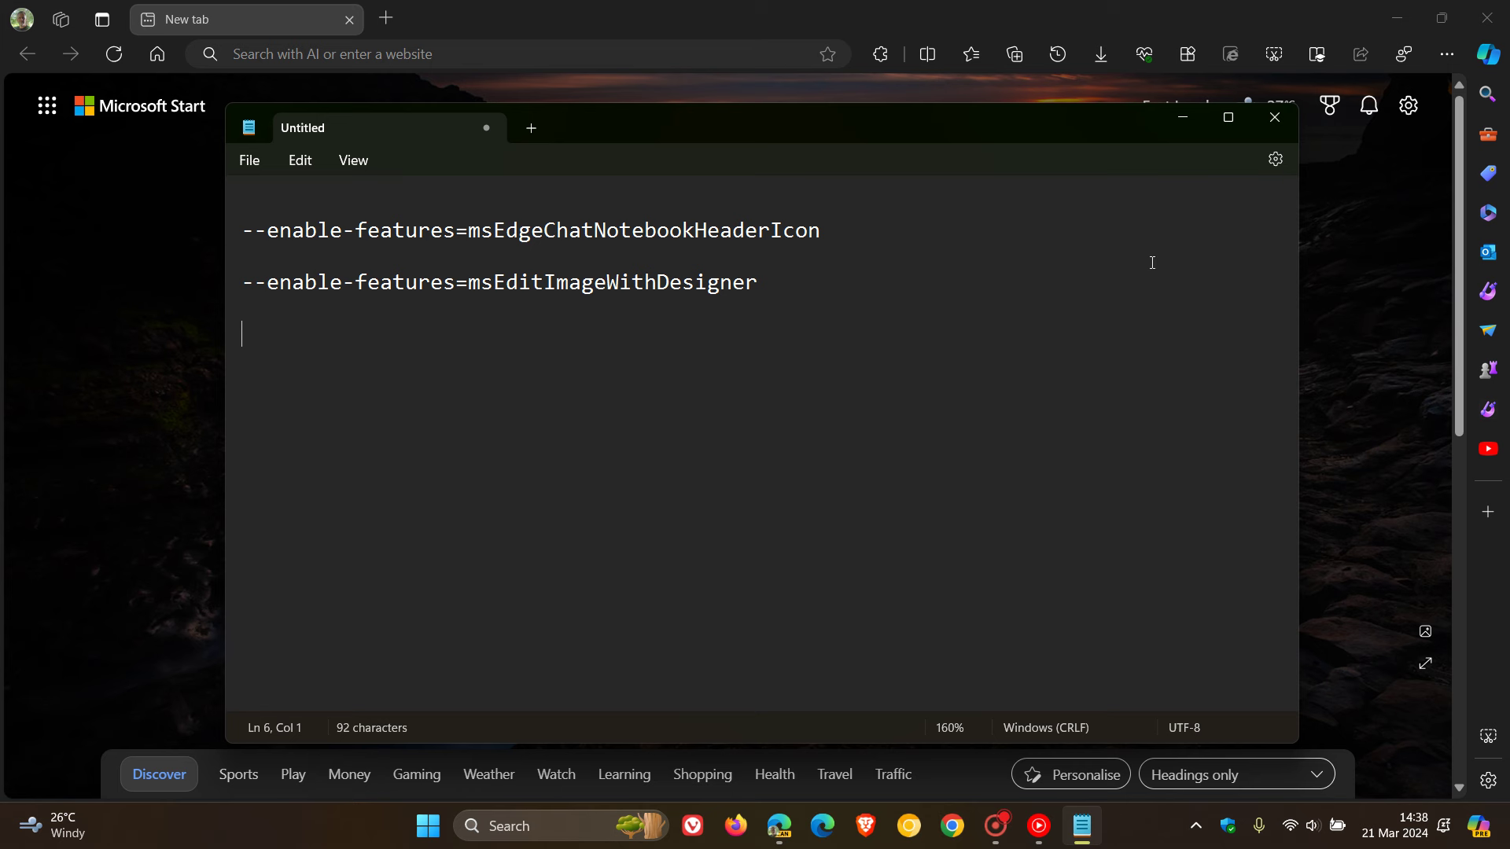
left_click(1181, 120)
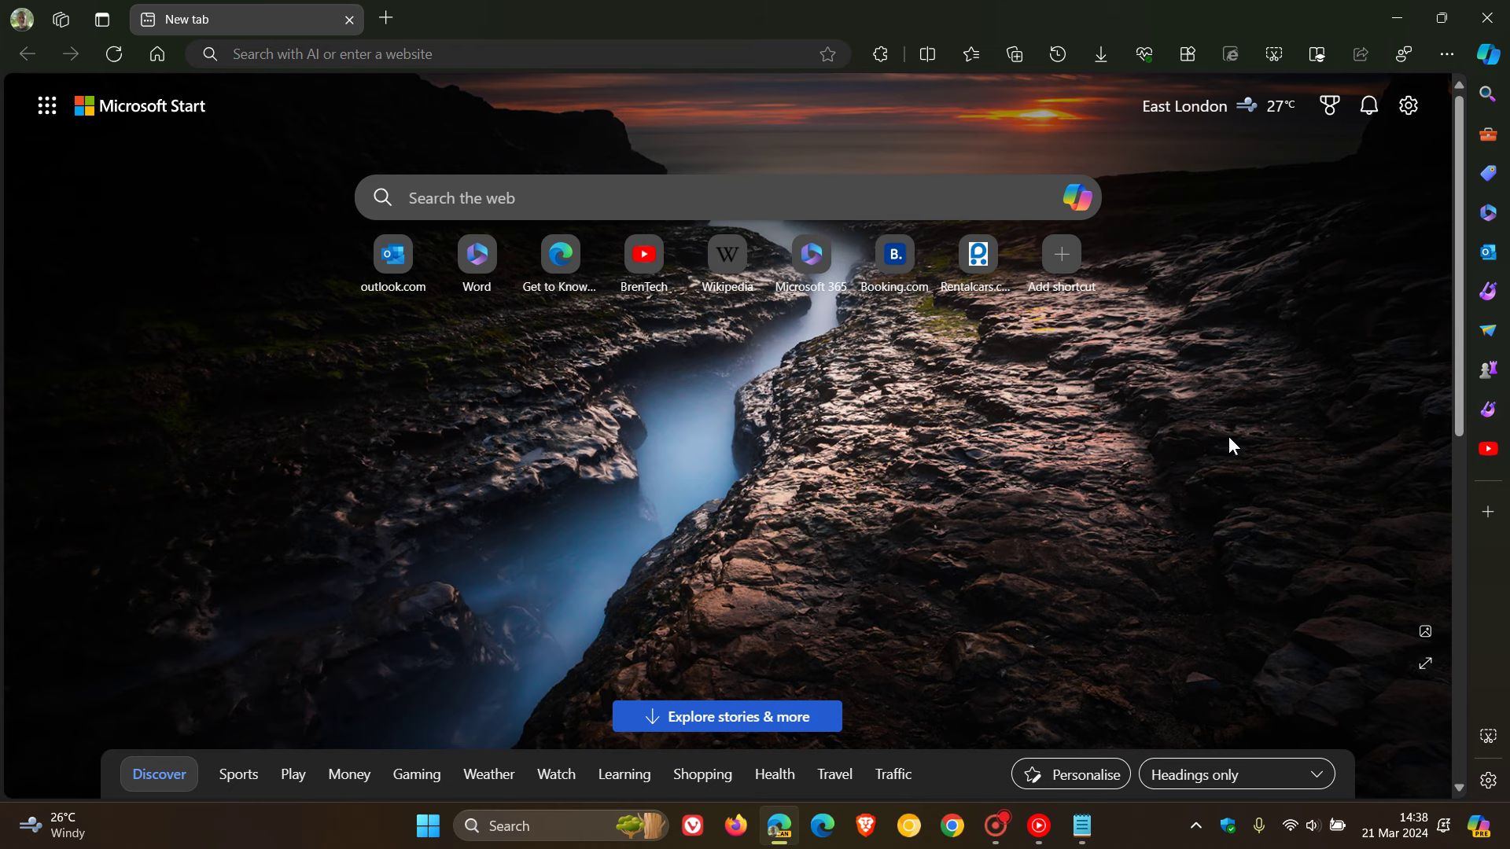
left_click(1083, 825)
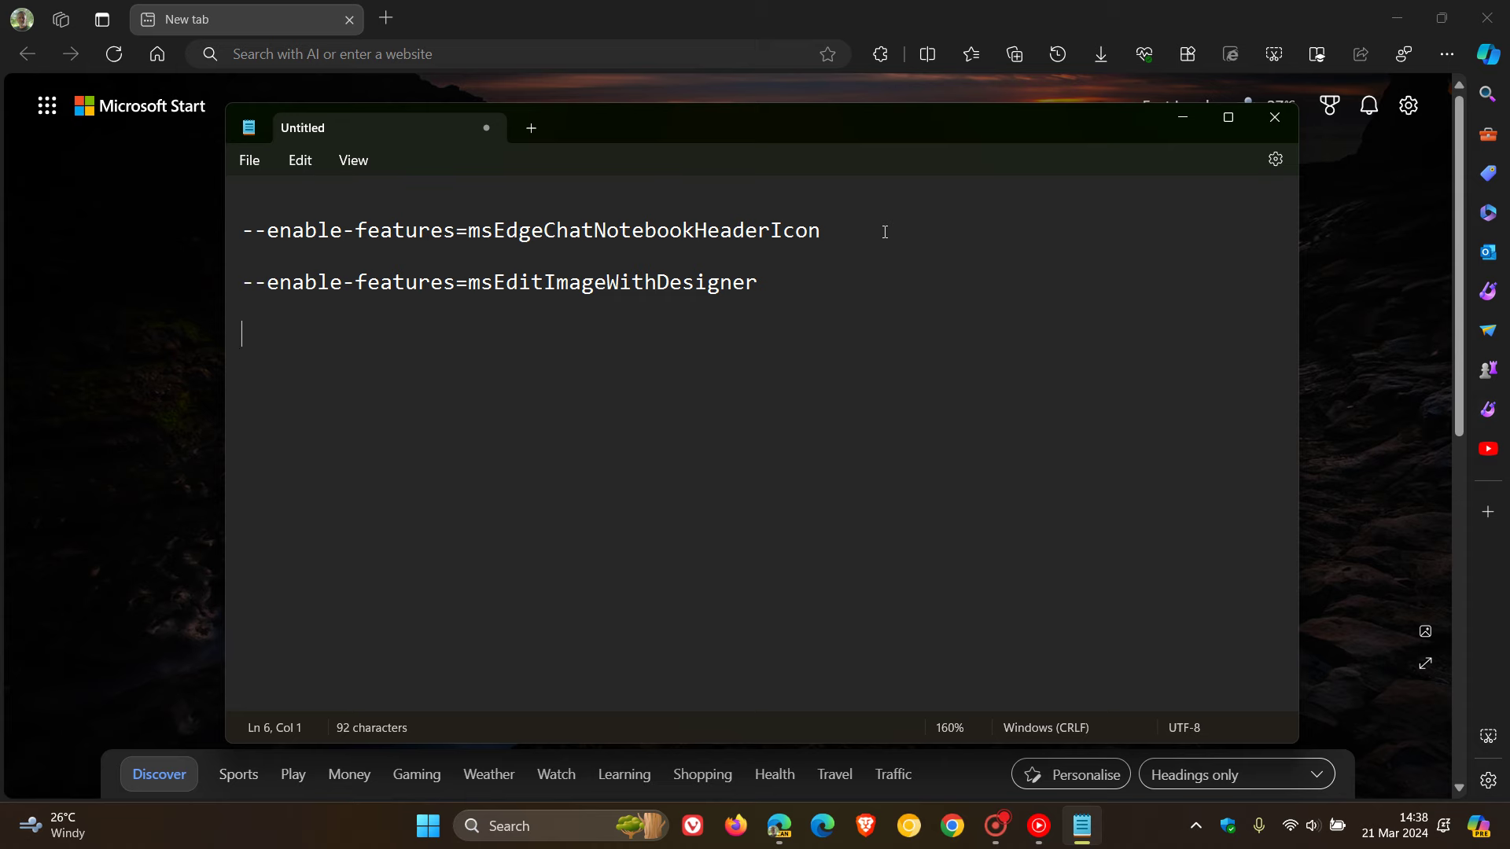
left_click(1183, 118)
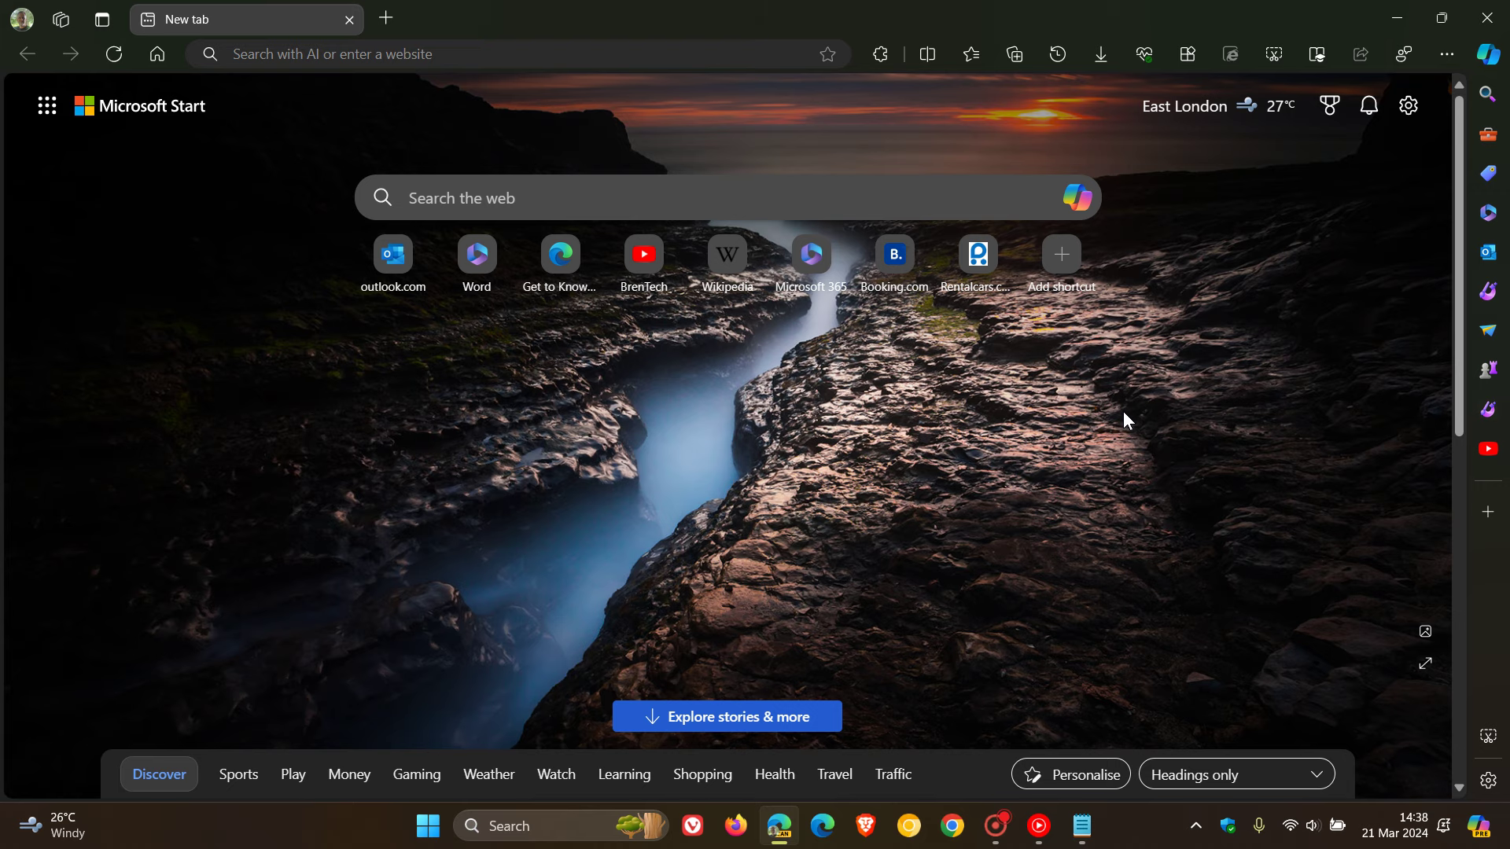
- Switch the Copilot side pane to Notebook through its options menu, widening it and narrowing it back
left_click(1489, 55)
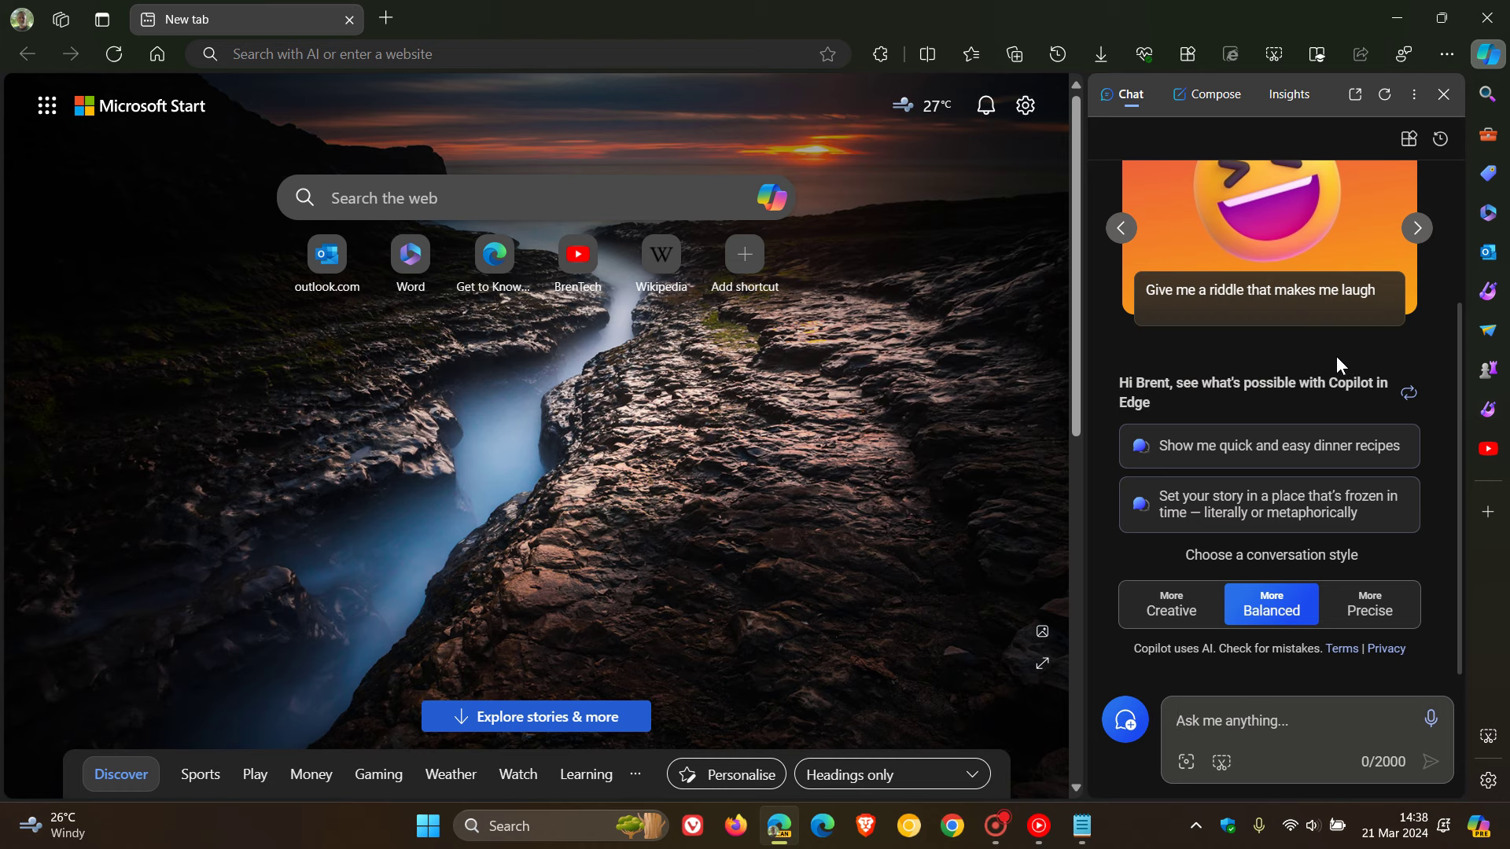
scroll(1337, 355, "up", 3)
left_click(1415, 96)
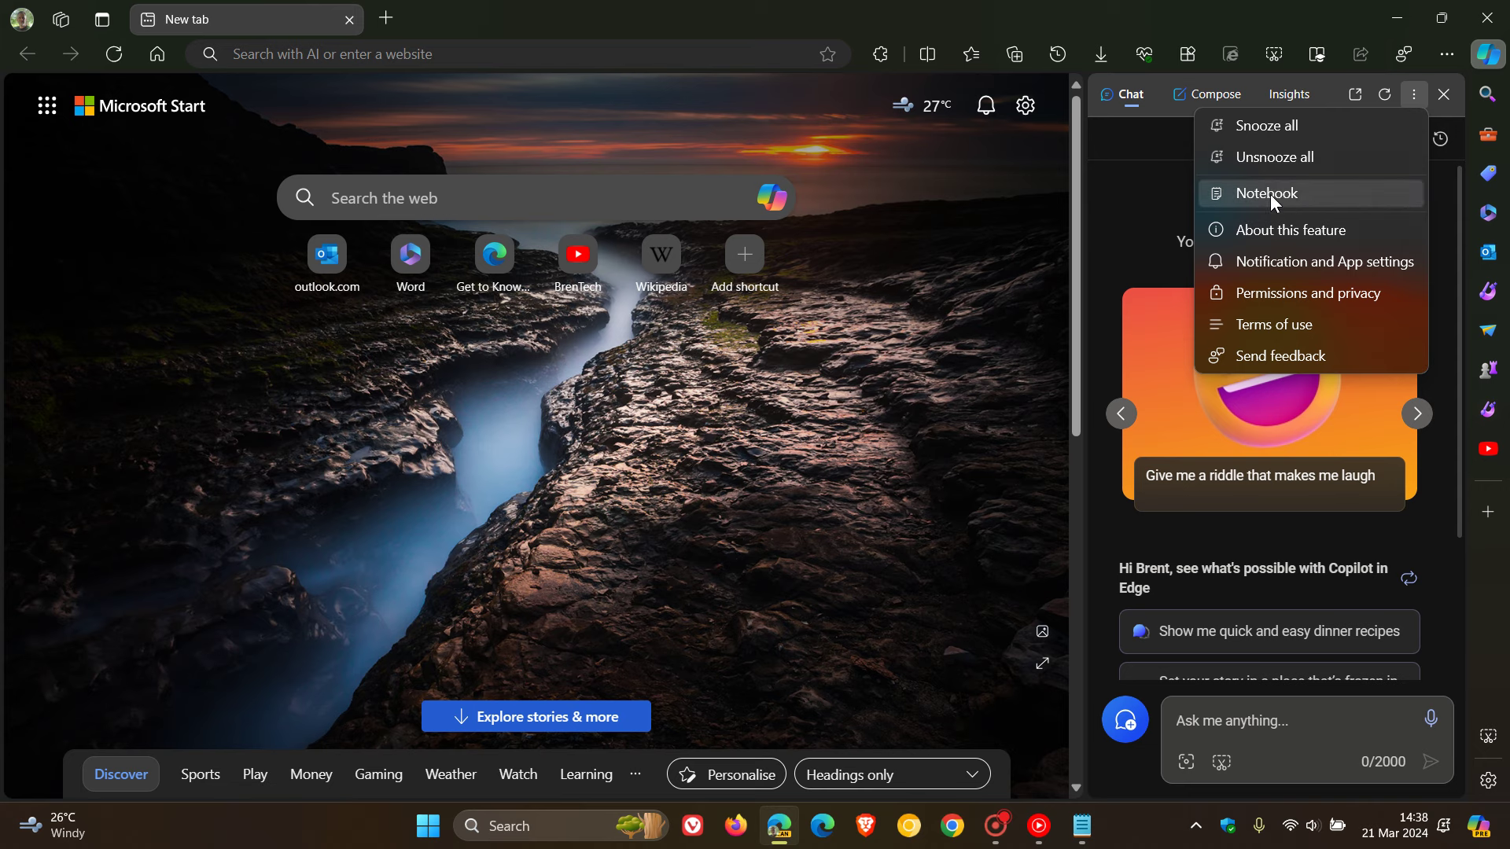
left_click(1296, 198)
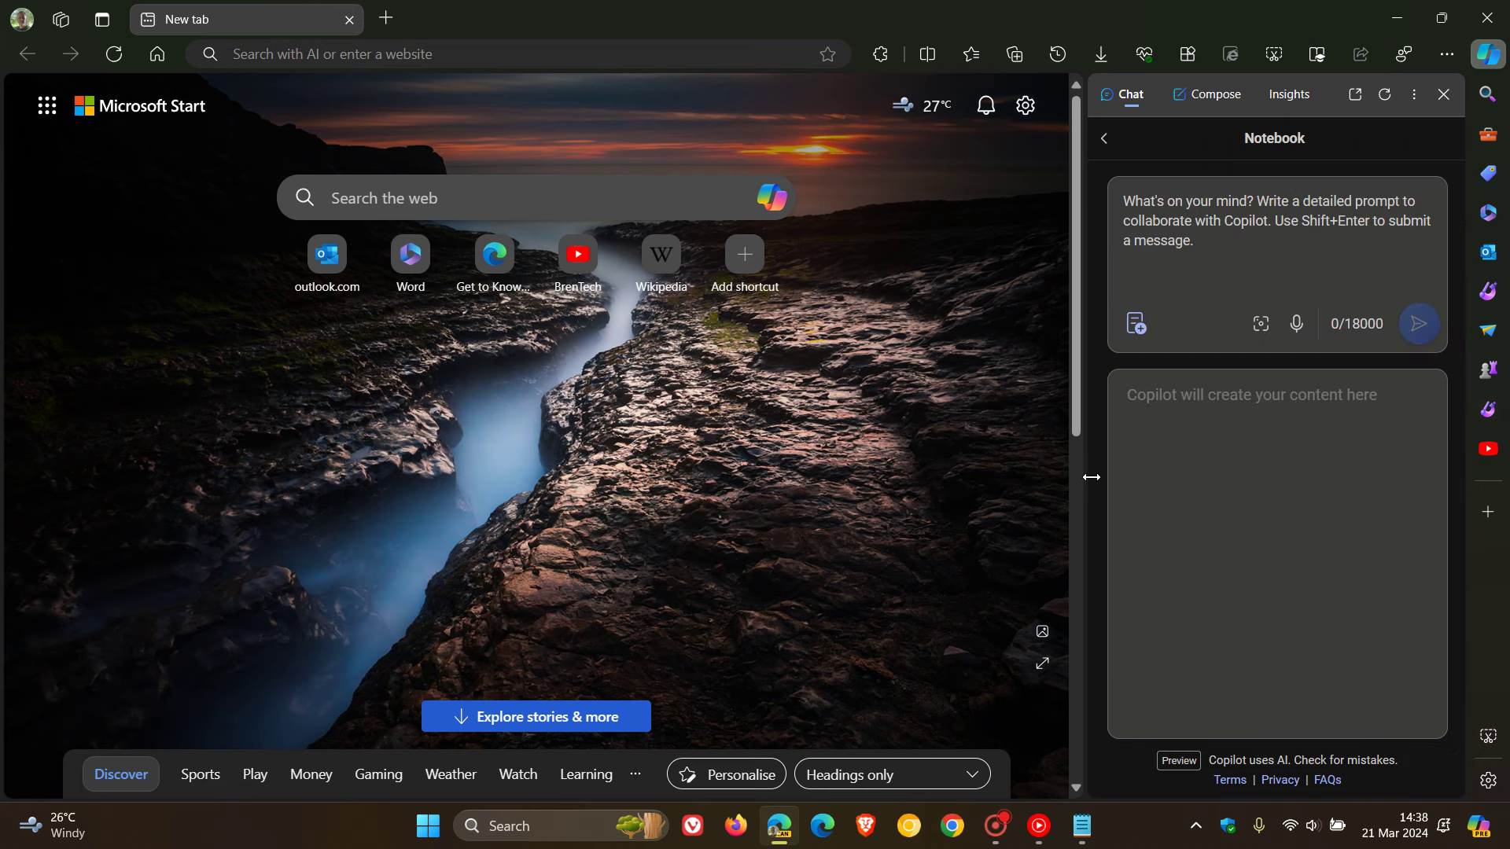
left_click_drag(1088, 475, 777, 516)
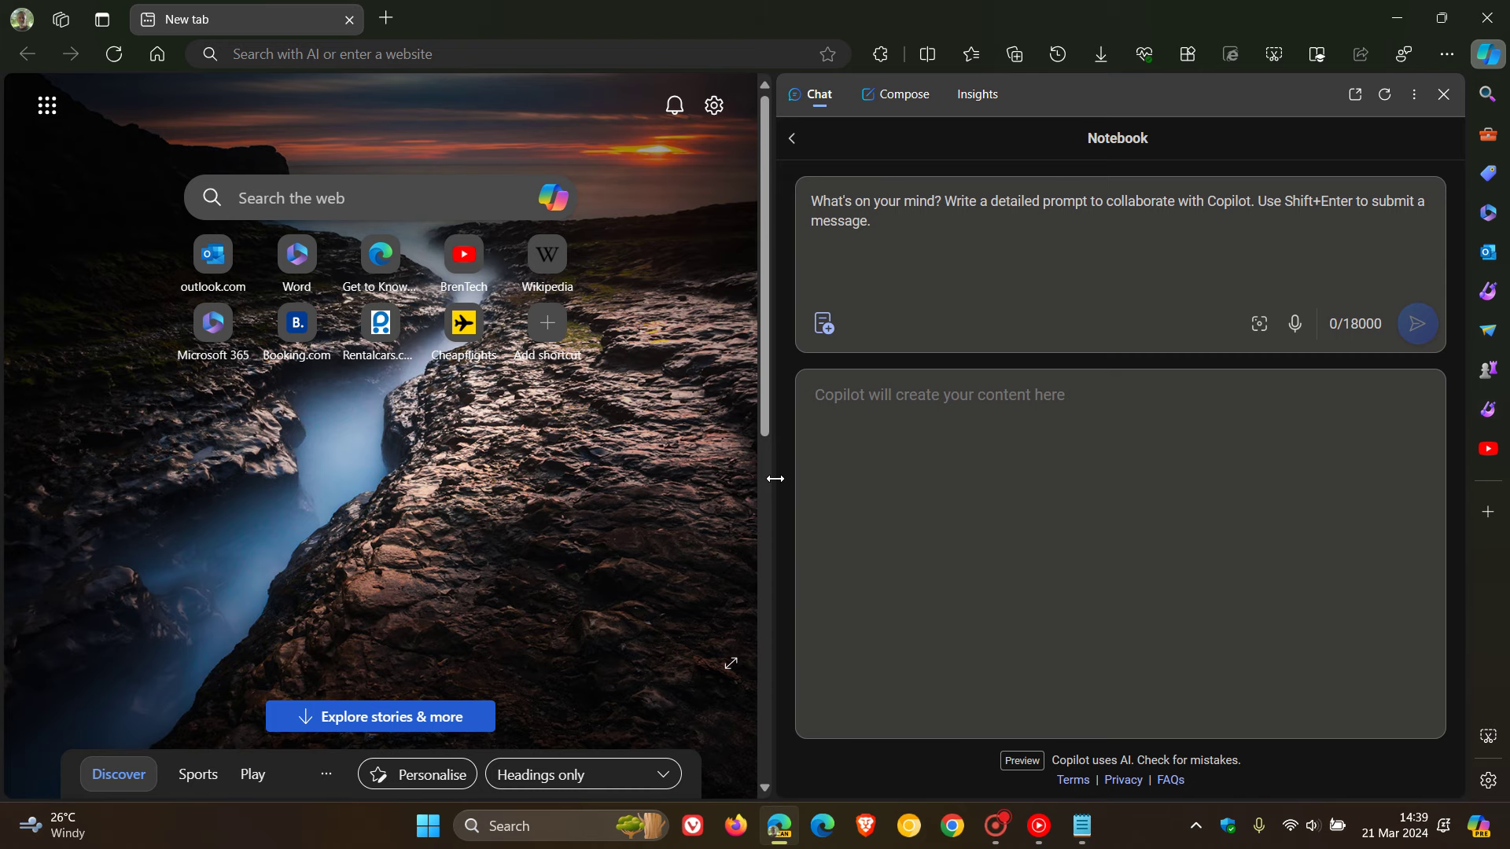
left_click_drag(792, 475, 1291, 521)
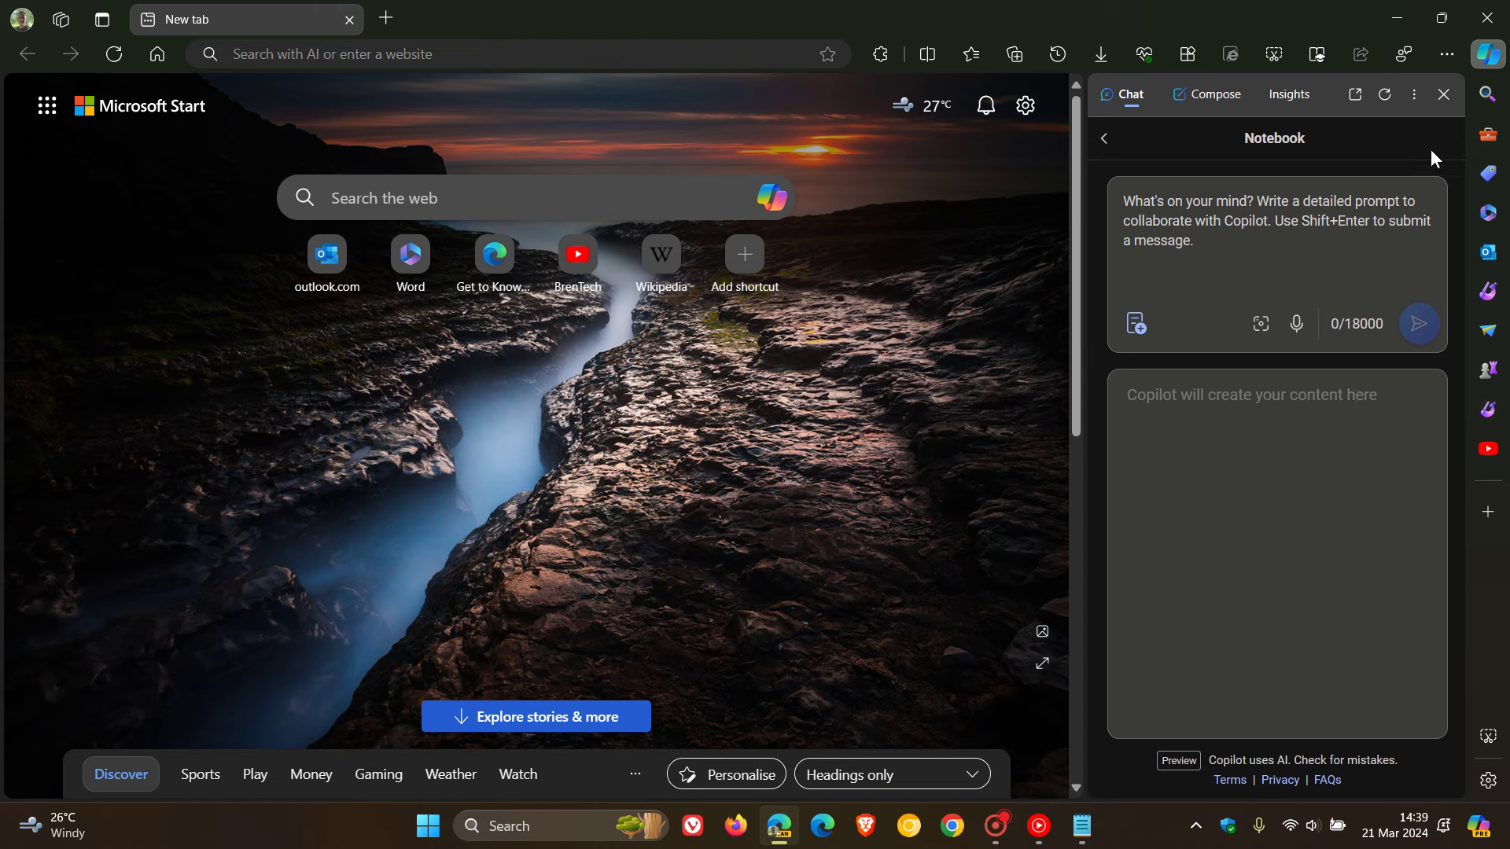
- Close the Copilot Notebook pane, then open and close the Designer sidebar panel
left_click(1443, 95)
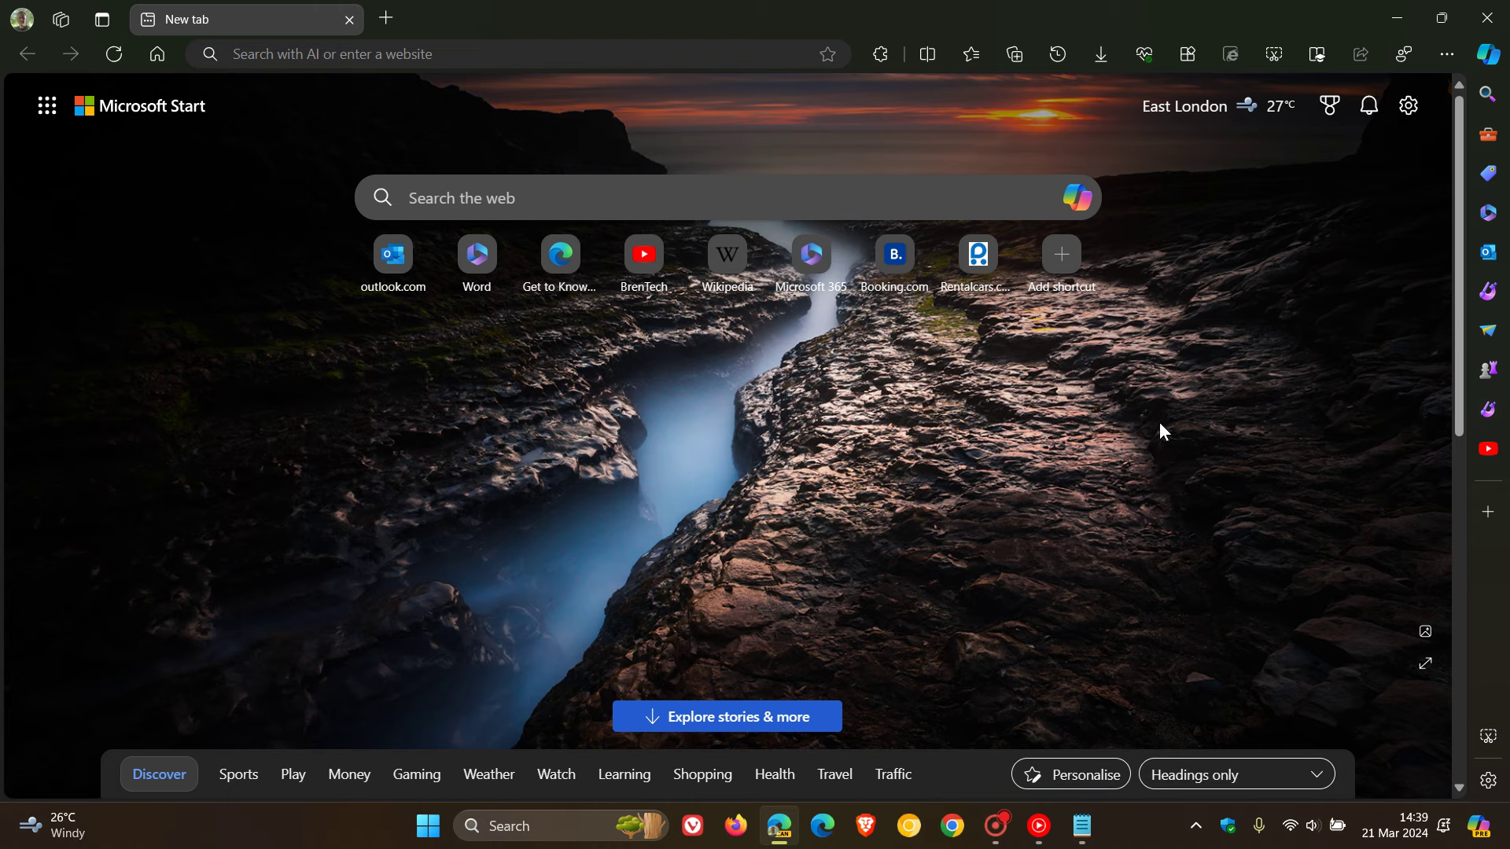
left_click(1490, 410)
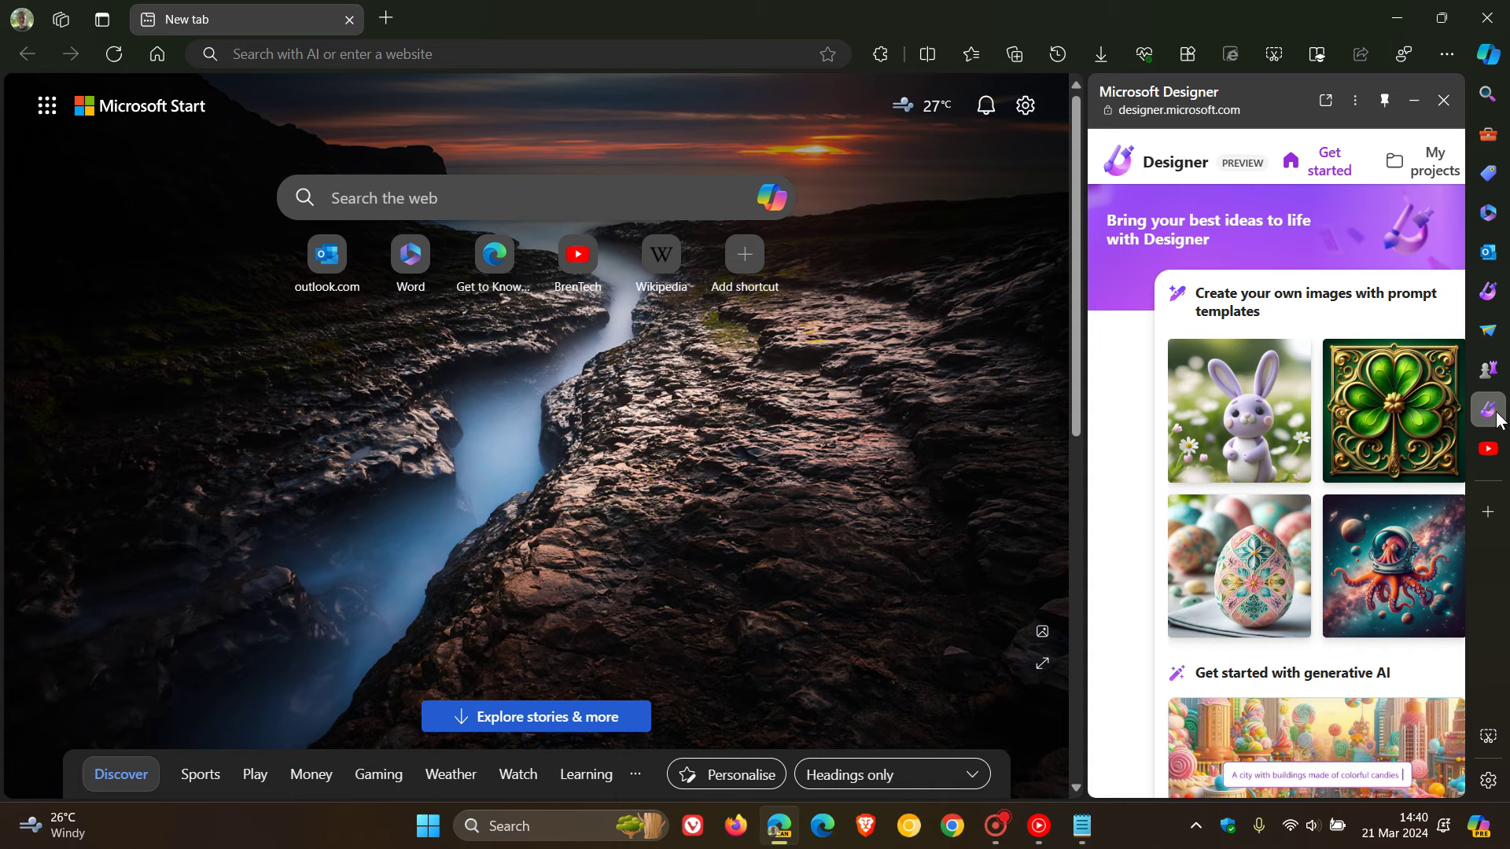
left_click(1496, 419)
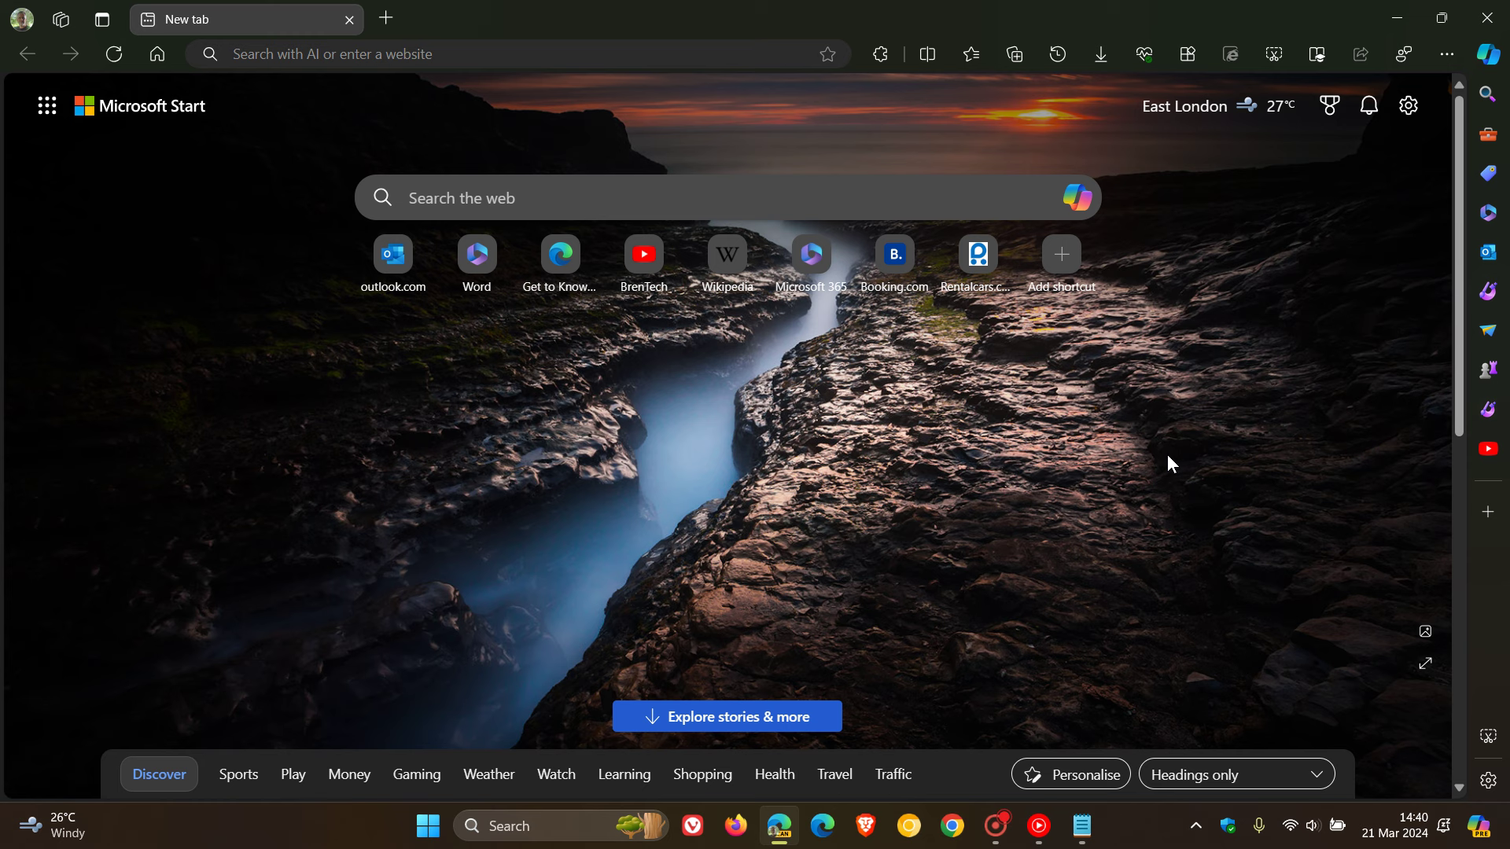
- Open the Get to Know Microsoft Edge favourite and edit its hero image, then exit without saving
left_click(973, 59)
left_click(828, 356)
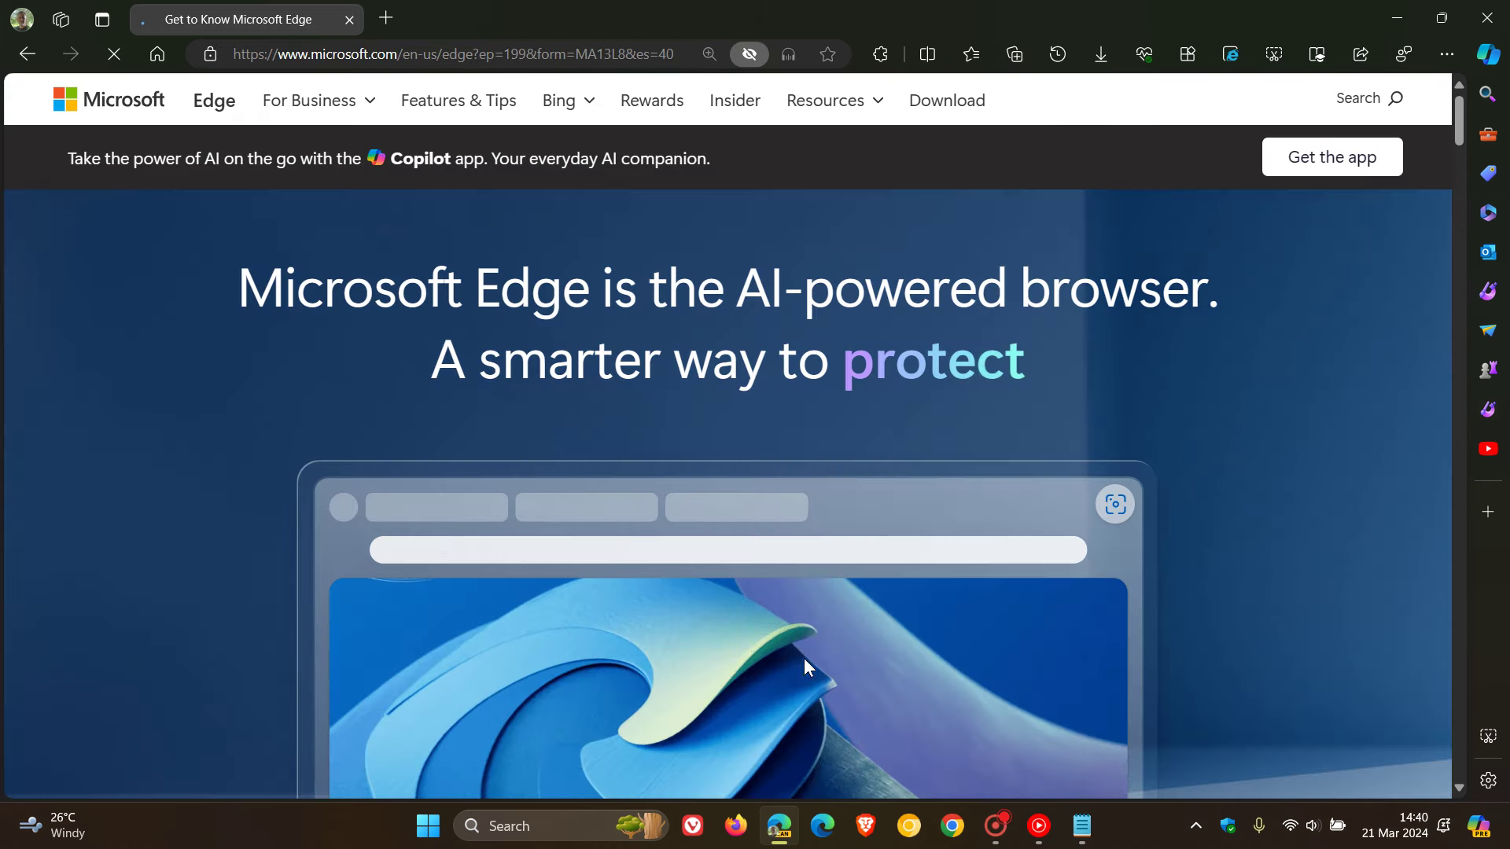
right_click(799, 678)
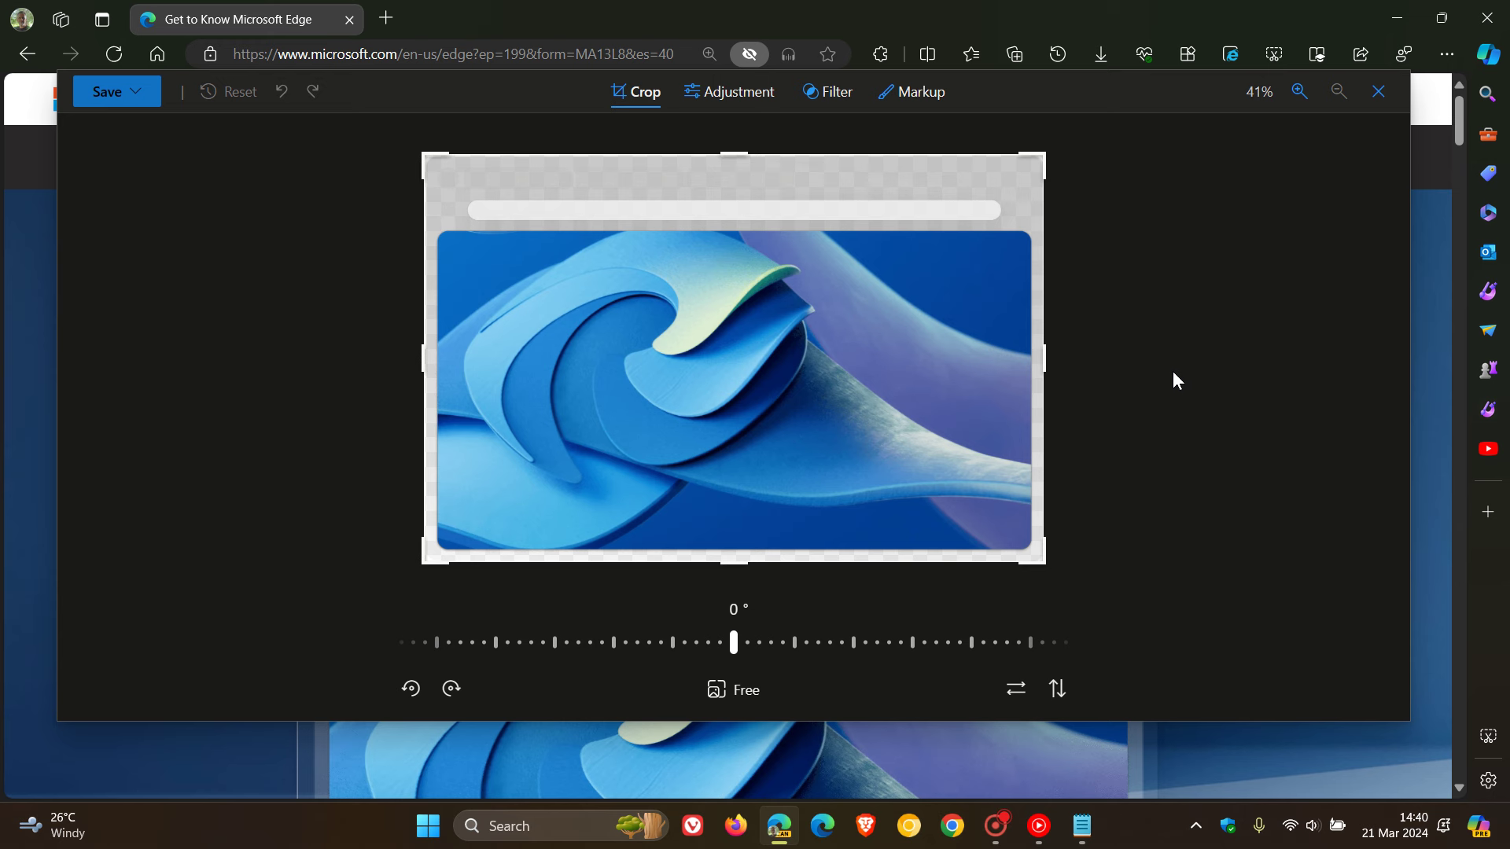
left_click(1378, 91)
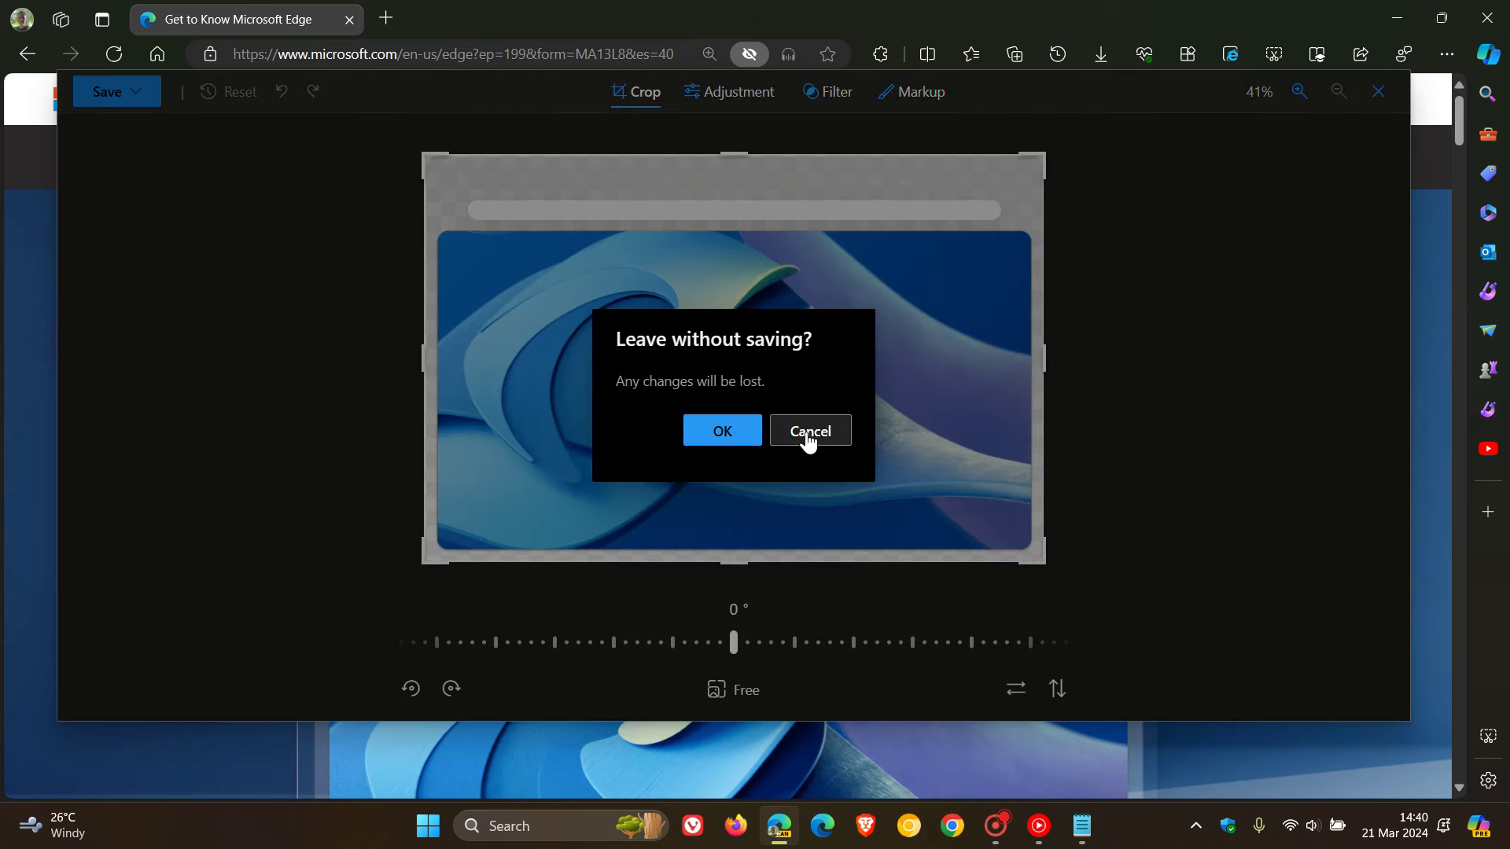
left_click(716, 427)
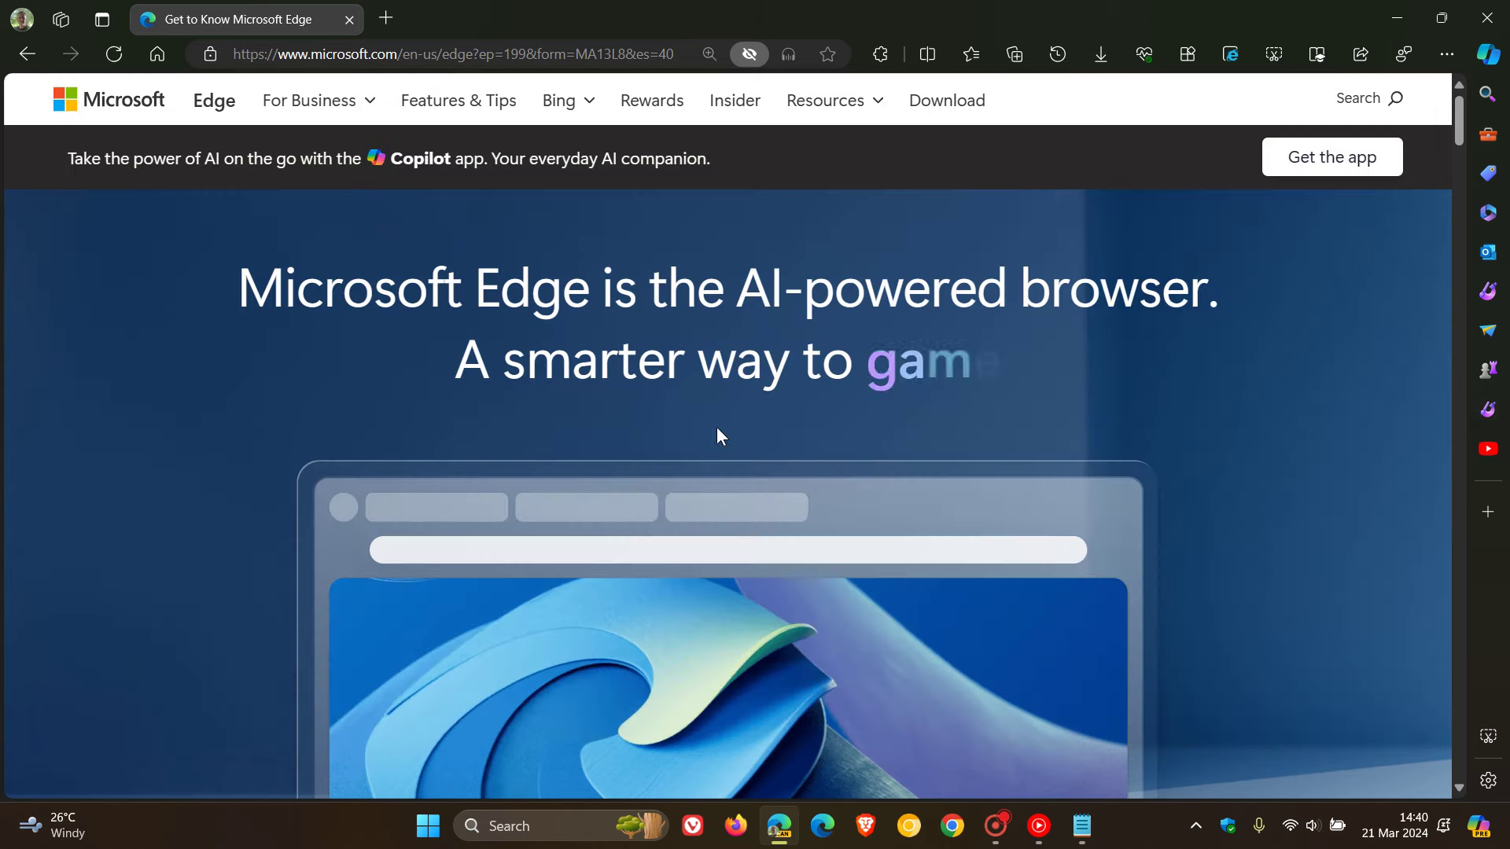
- Return Edge to its new tab page, copy the msEditImageWithDesigner flag line in Notepad, and minimize Notepad
left_click(157, 54)
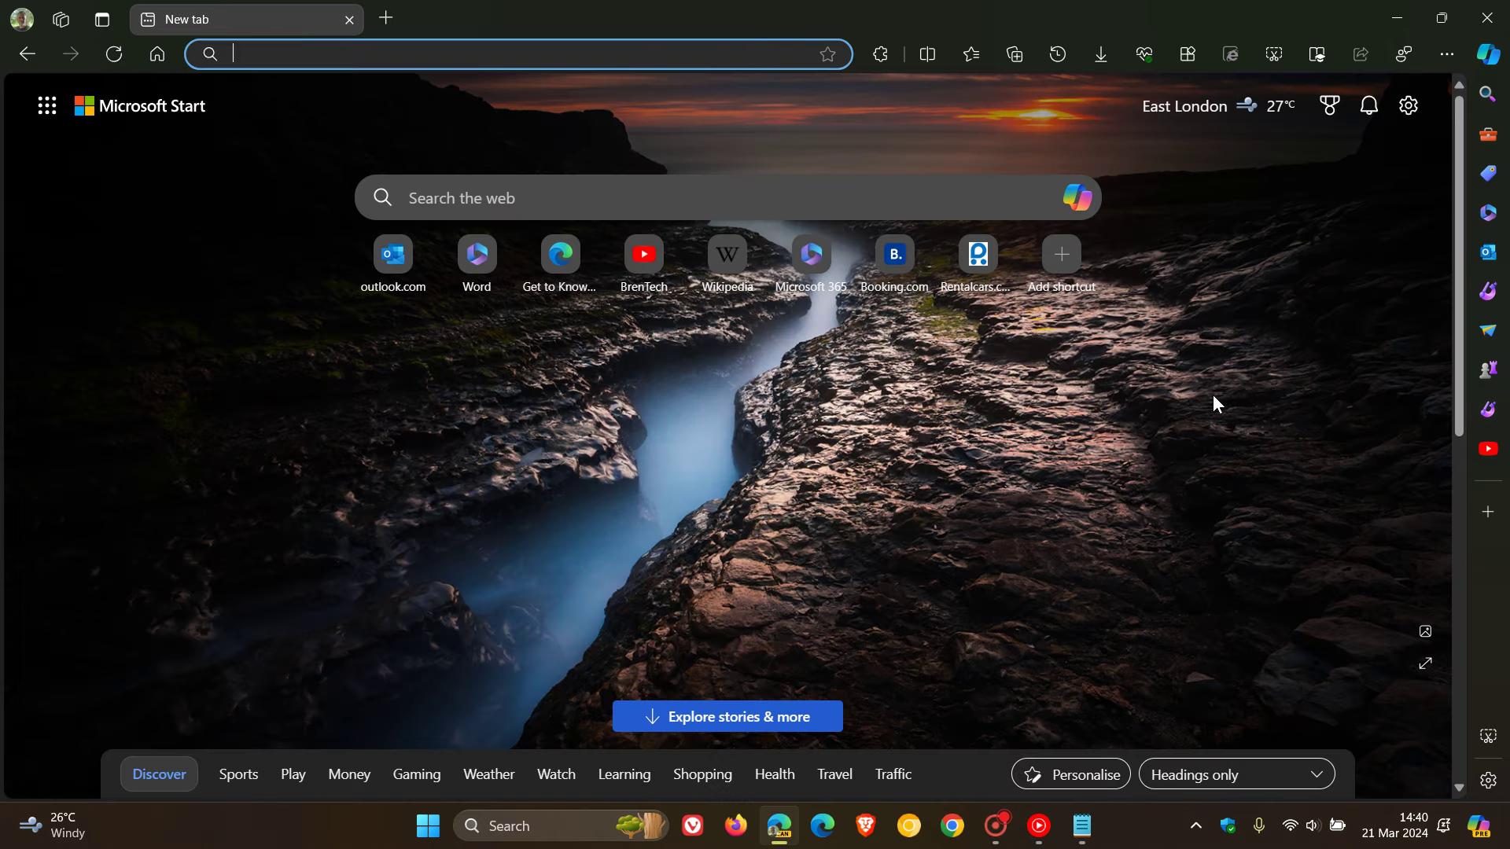
left_click(1081, 822)
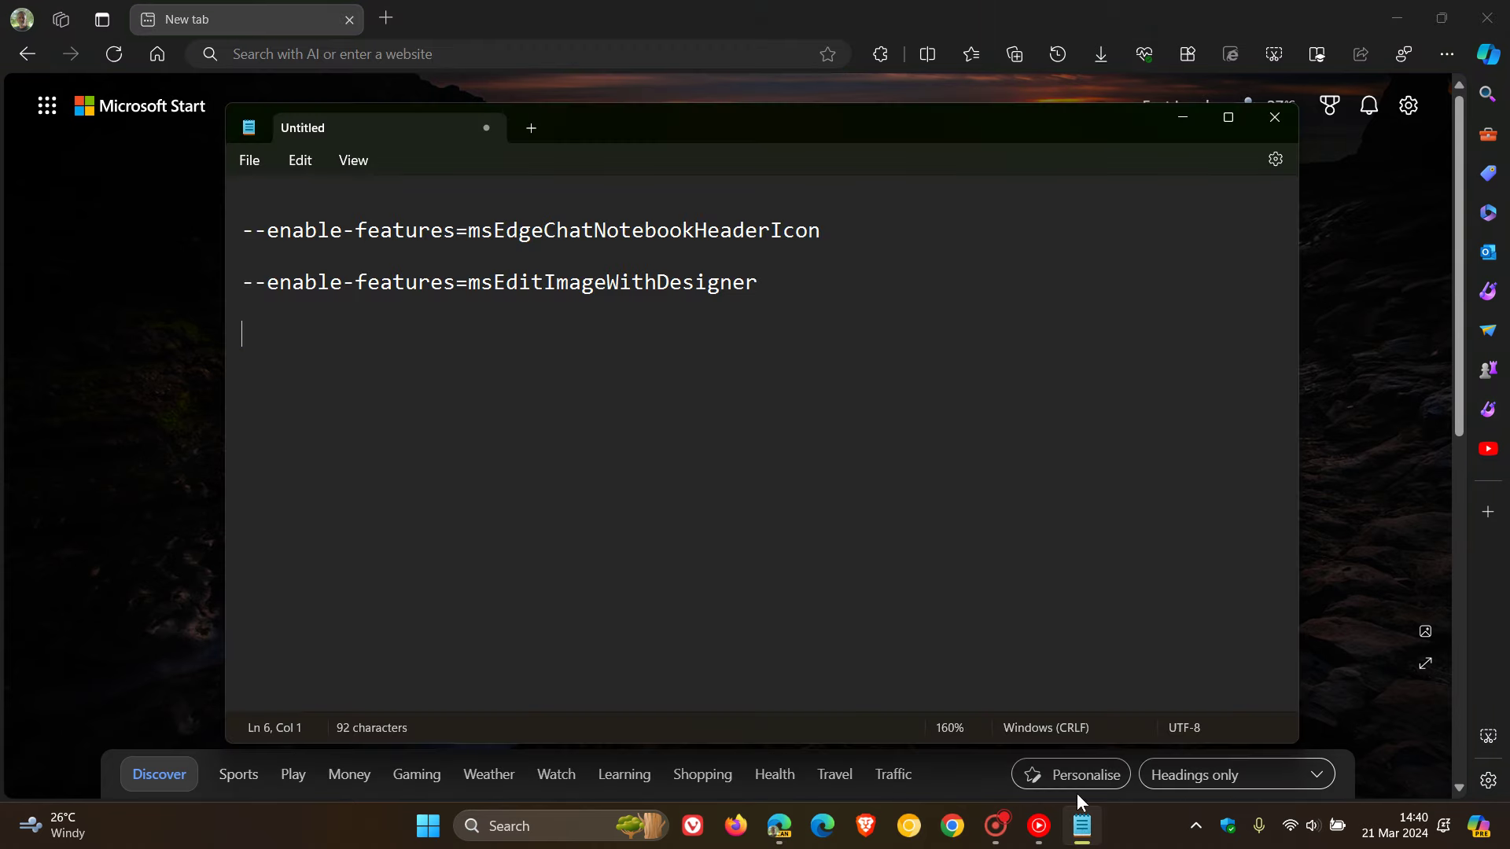
left_click_drag(247, 282, 760, 284)
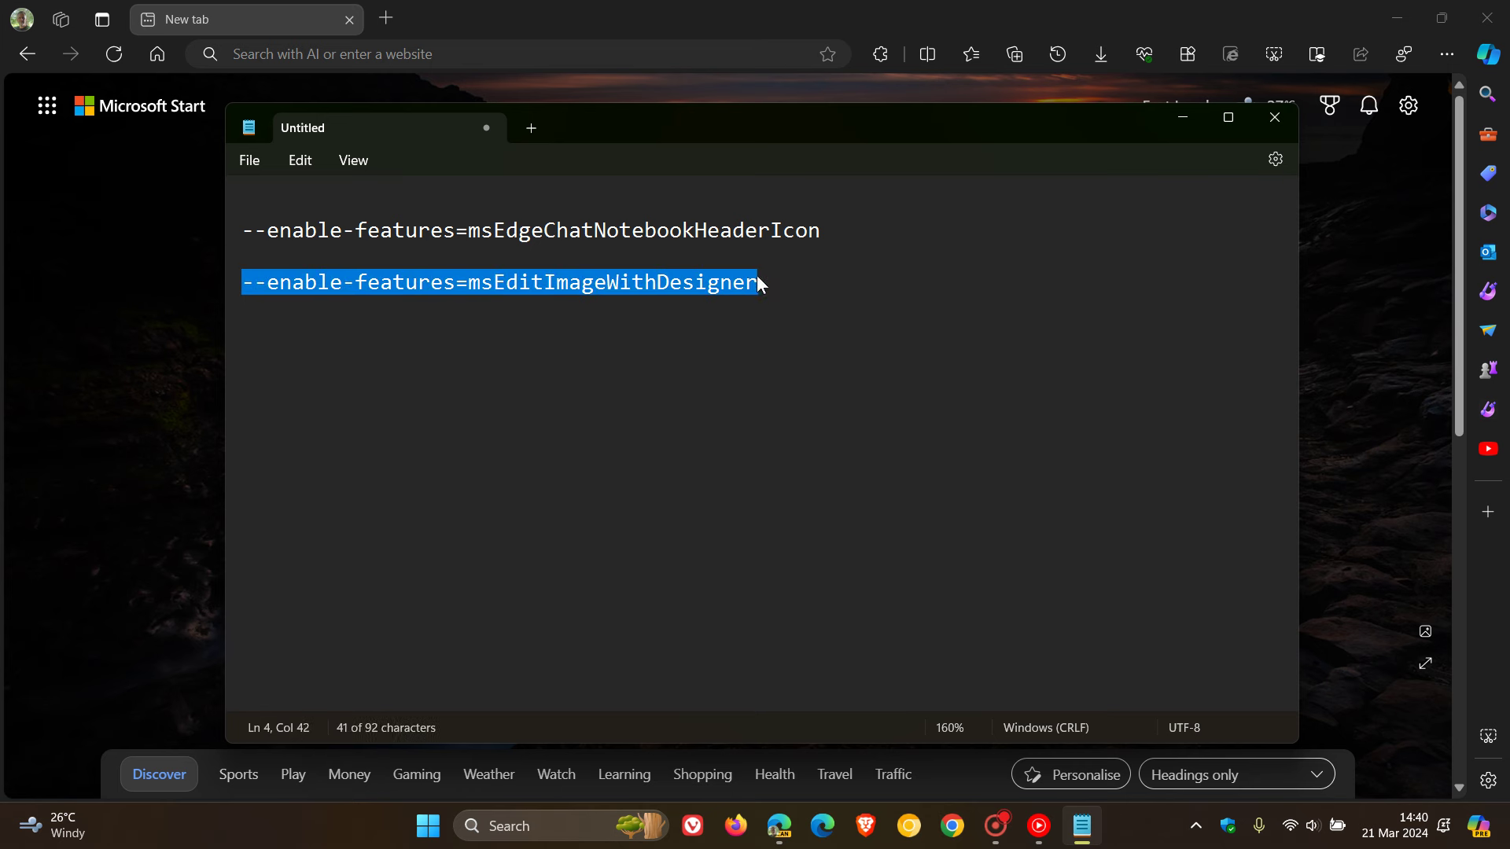
right_click(592, 285)
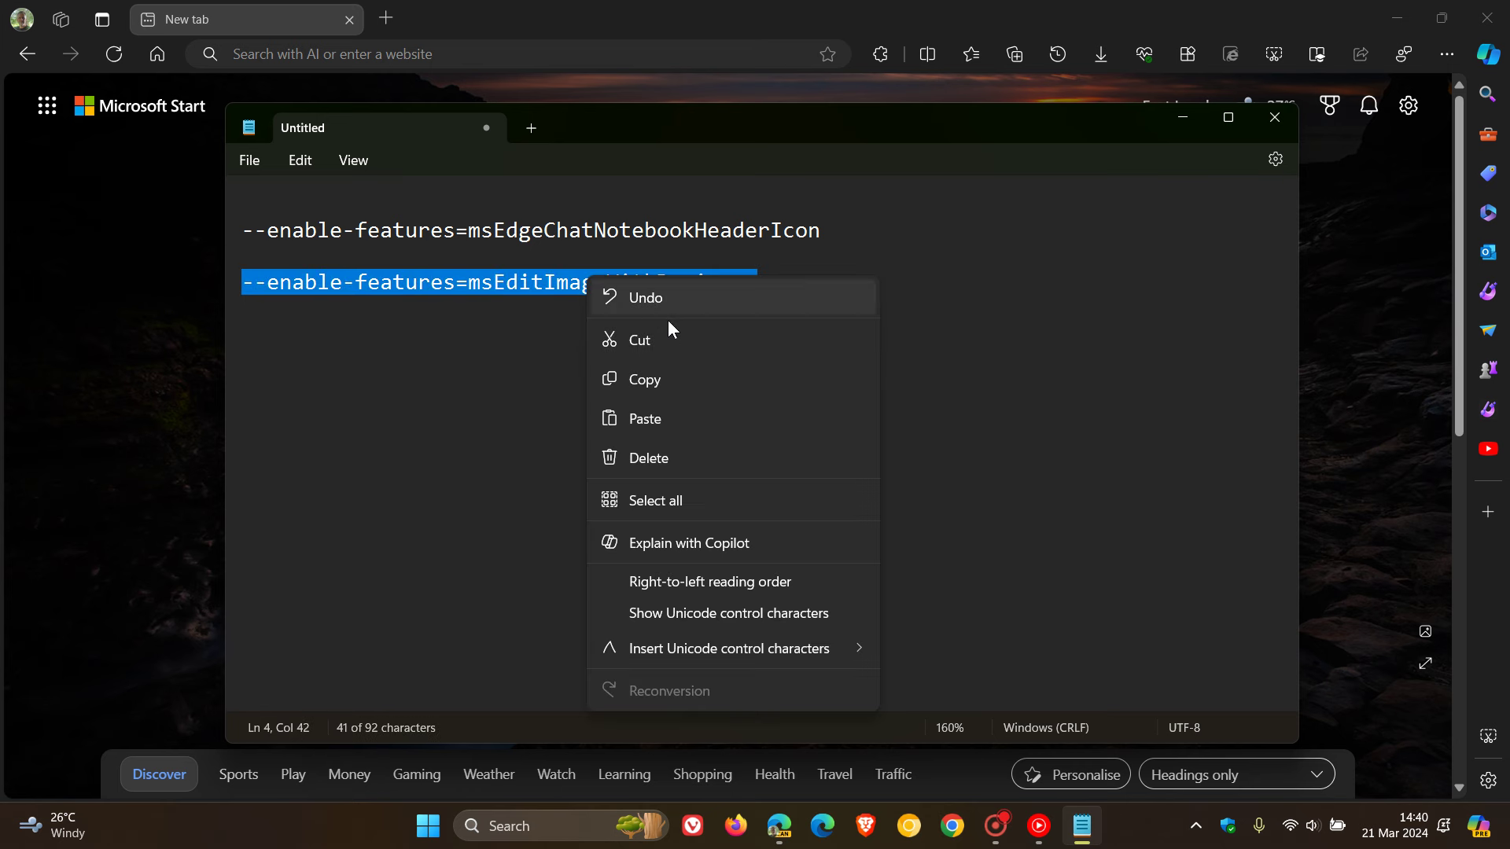
left_click(672, 381)
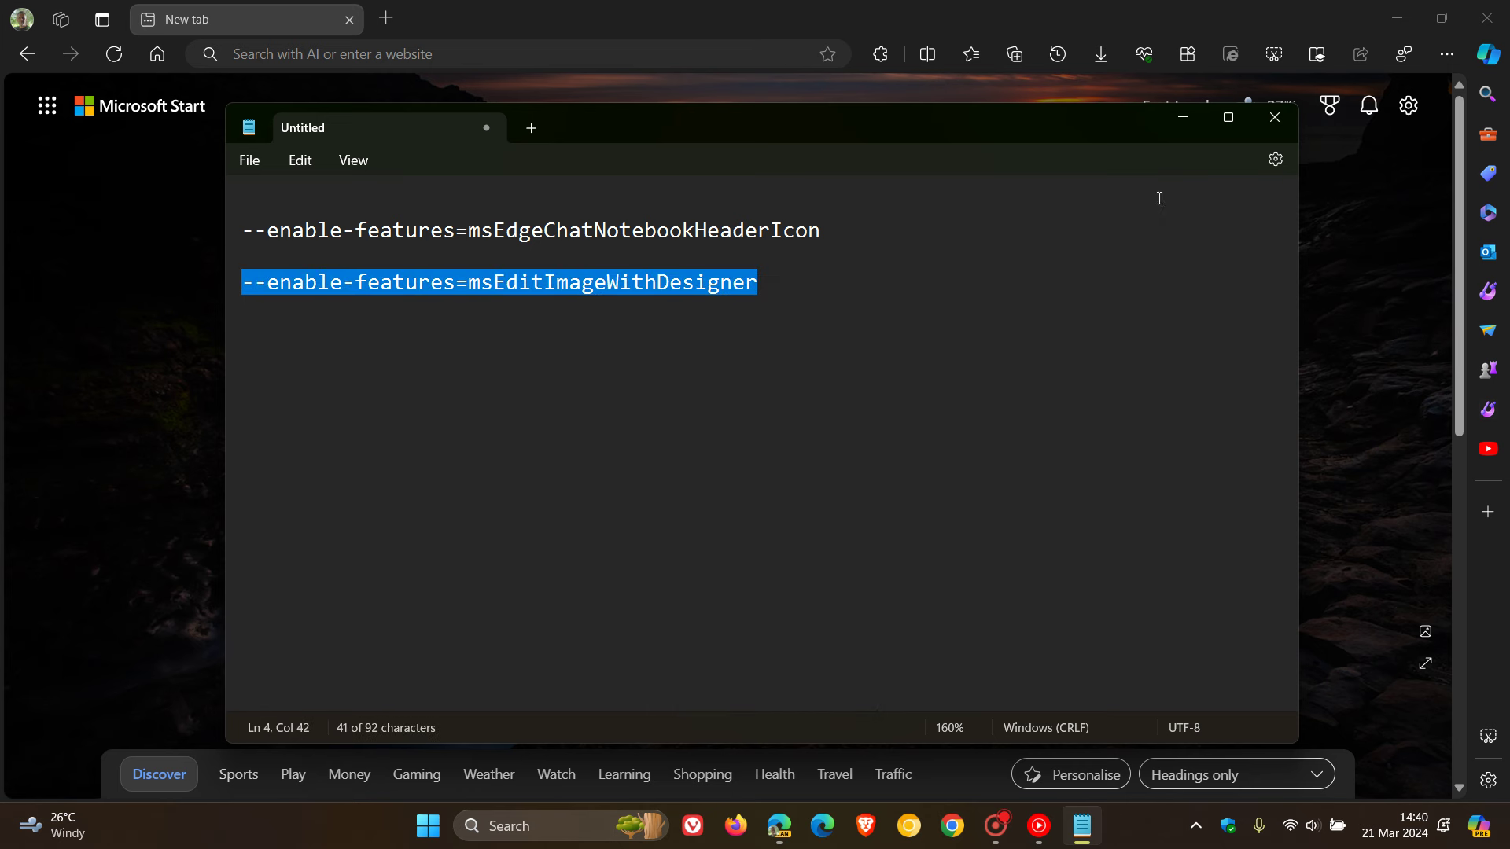
left_click(1184, 119)
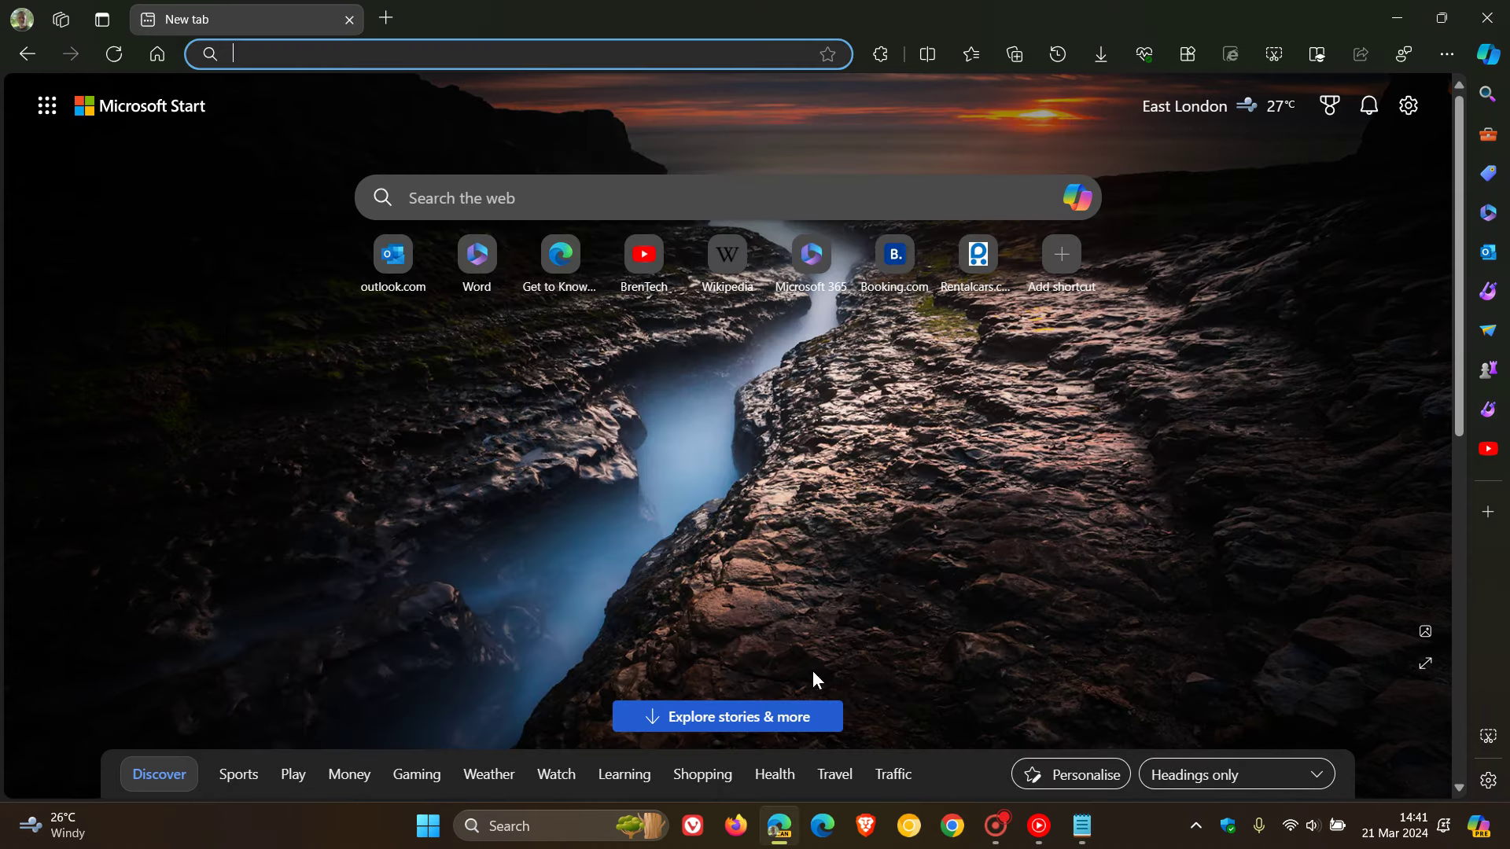
- Open Properties for the Edge Canary profile shortcut from the taskbar jump list
right_click(778, 838)
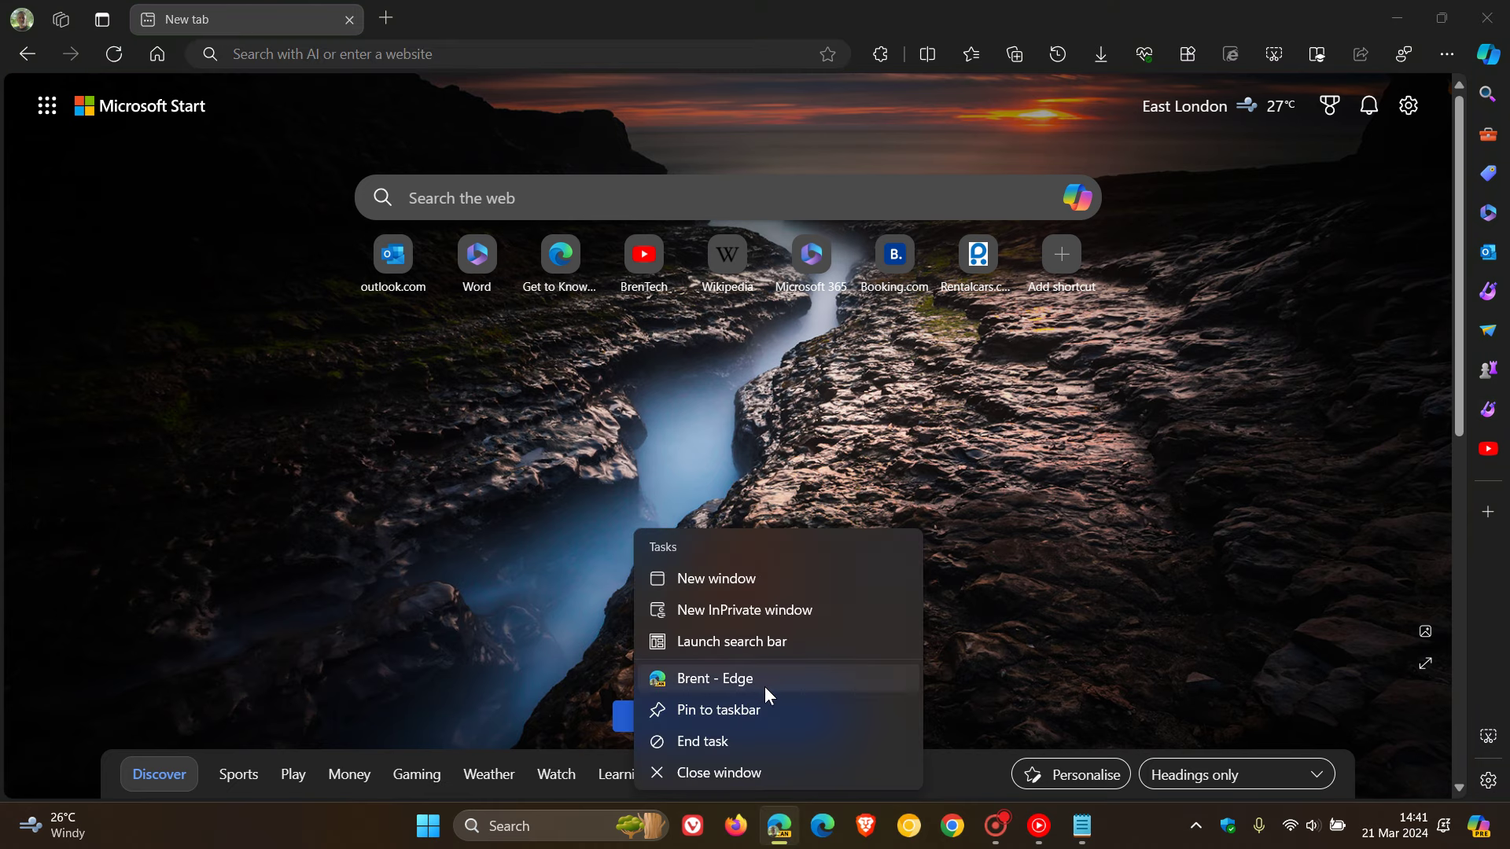
right_click(766, 681)
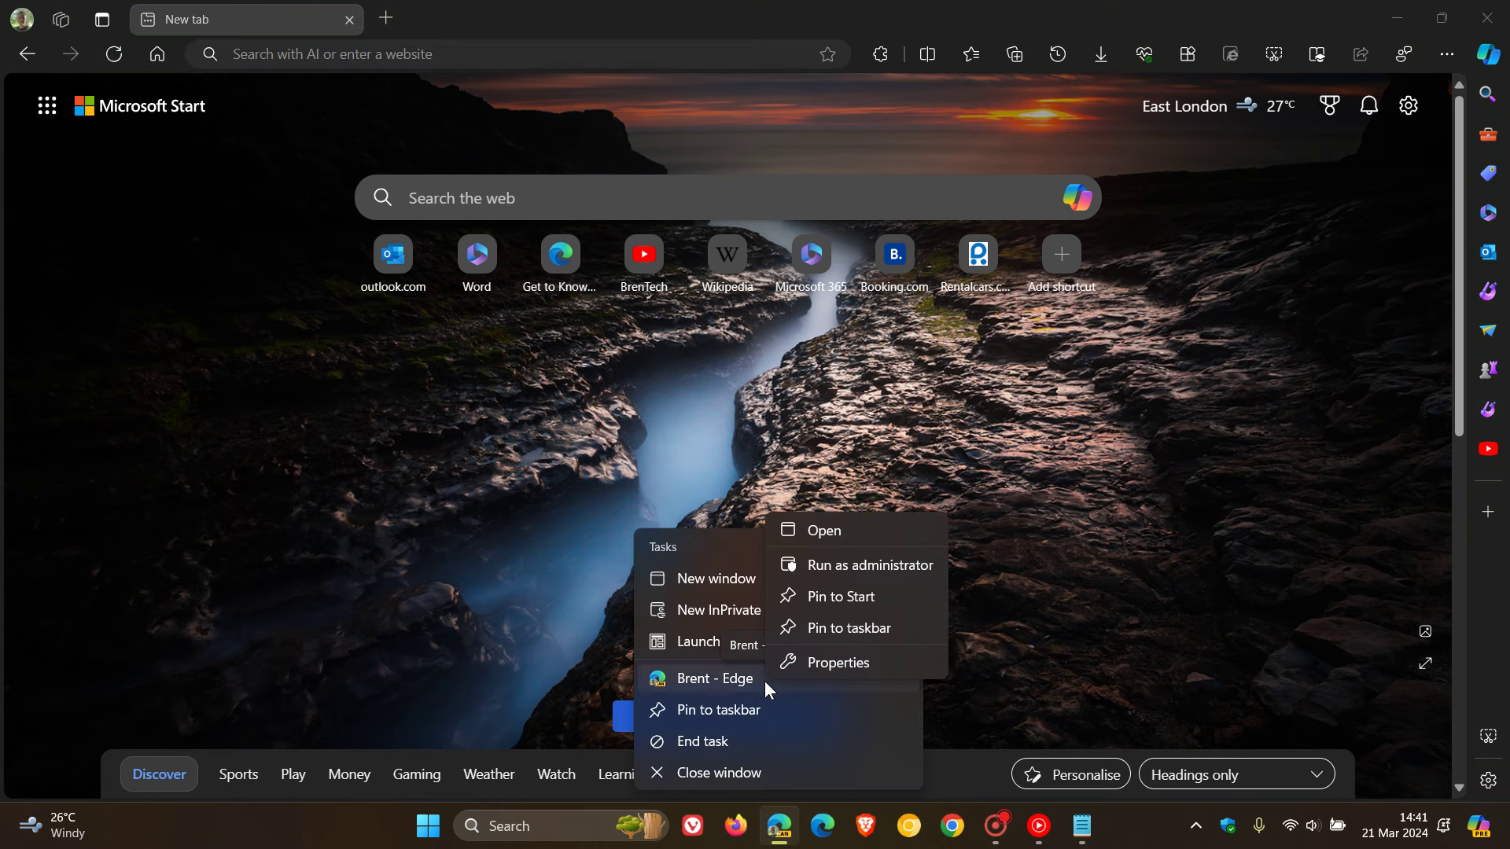
left_click(827, 661)
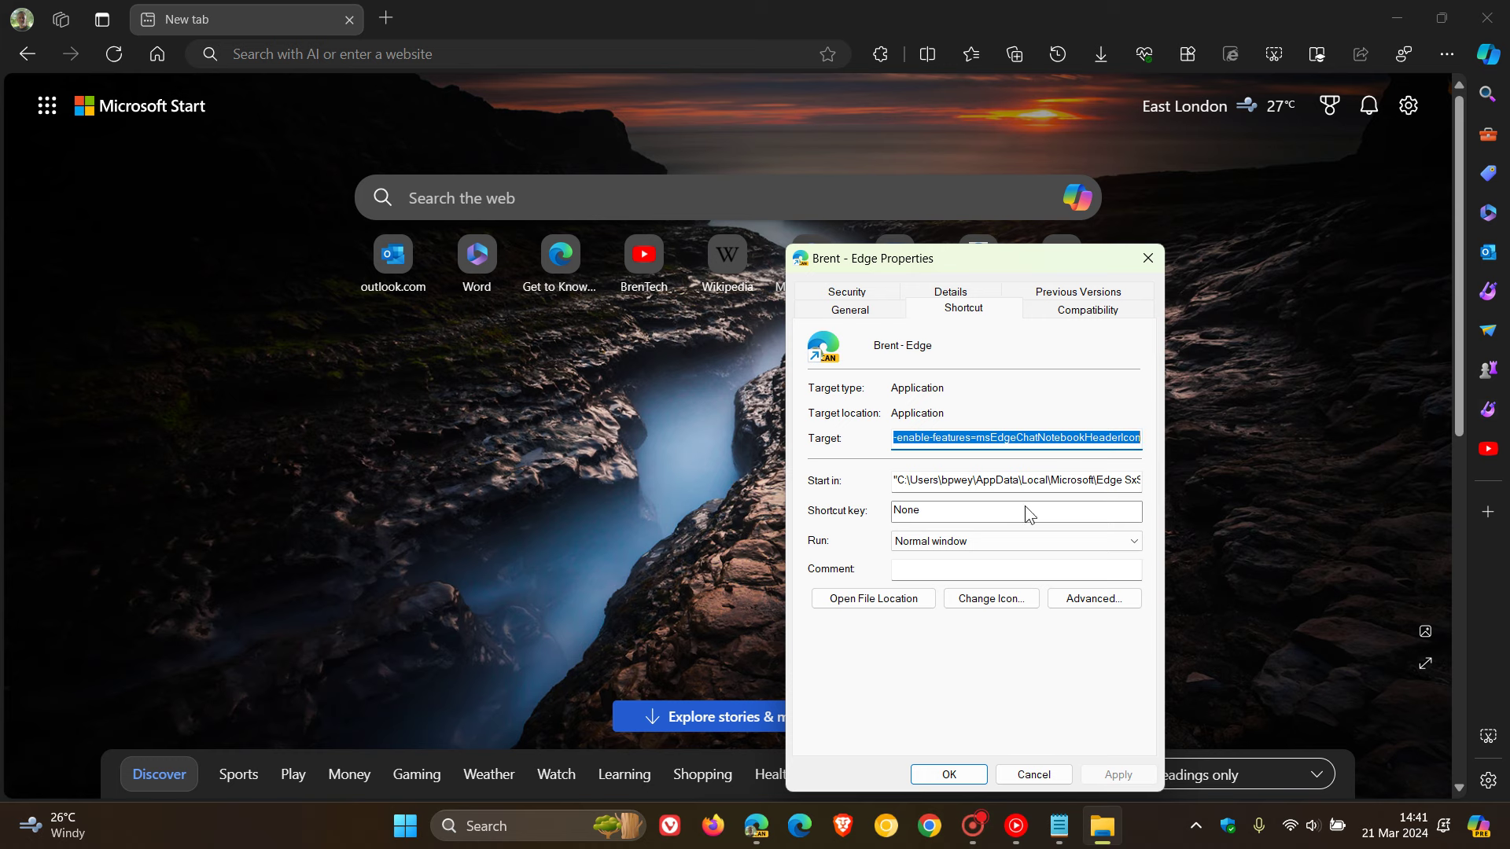
- Replace the Target's Notebook flag with the pasted --enable-features=msEditImageWithDesigner and apply
left_click(962, 438)
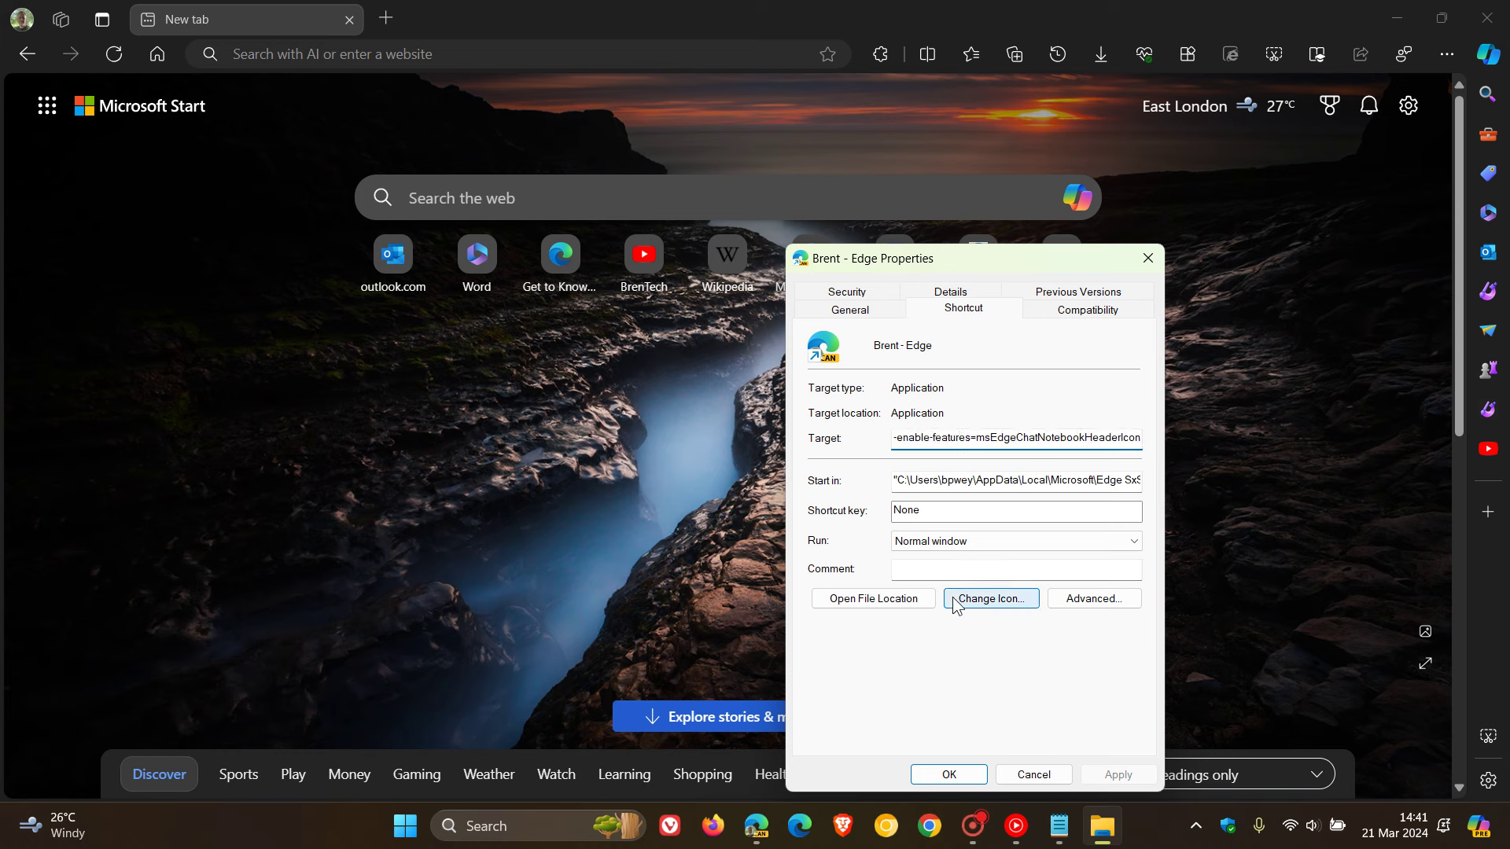
key("Left")
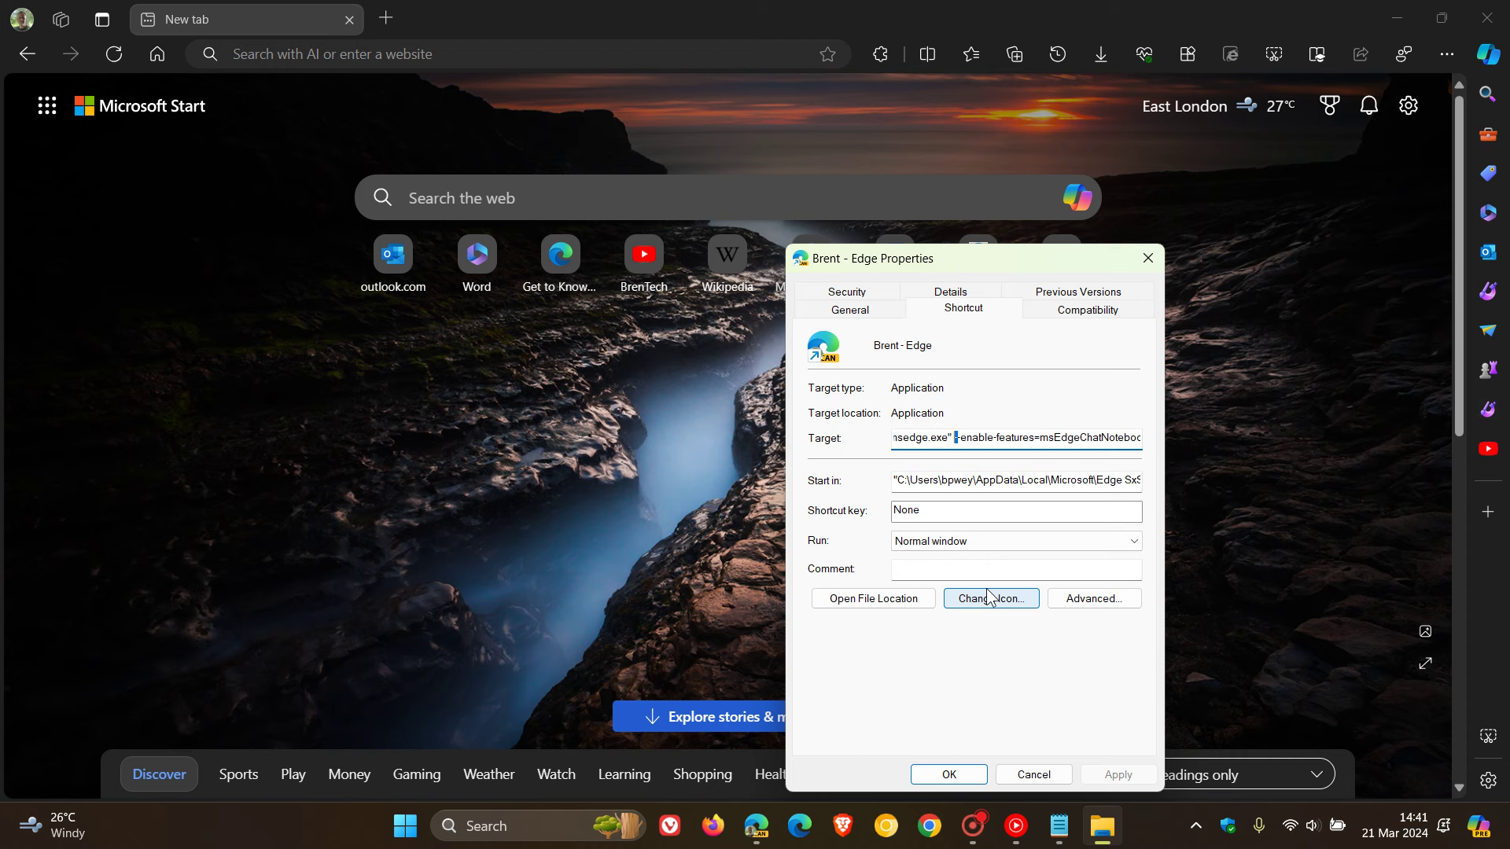
key("Delete")
key("Delete")
key("Delete")
key("Delete")
key("Delete")
key("Delete")
key("Delete")
key("Delete")
key("Delete")
key("Delete")
key("Delete")
key("Delete")
key("Delete")
key("Delete")
key("Delete")
key("Delete")
key("Delete")
key("Delete")
key("Delete")
key("Delete")
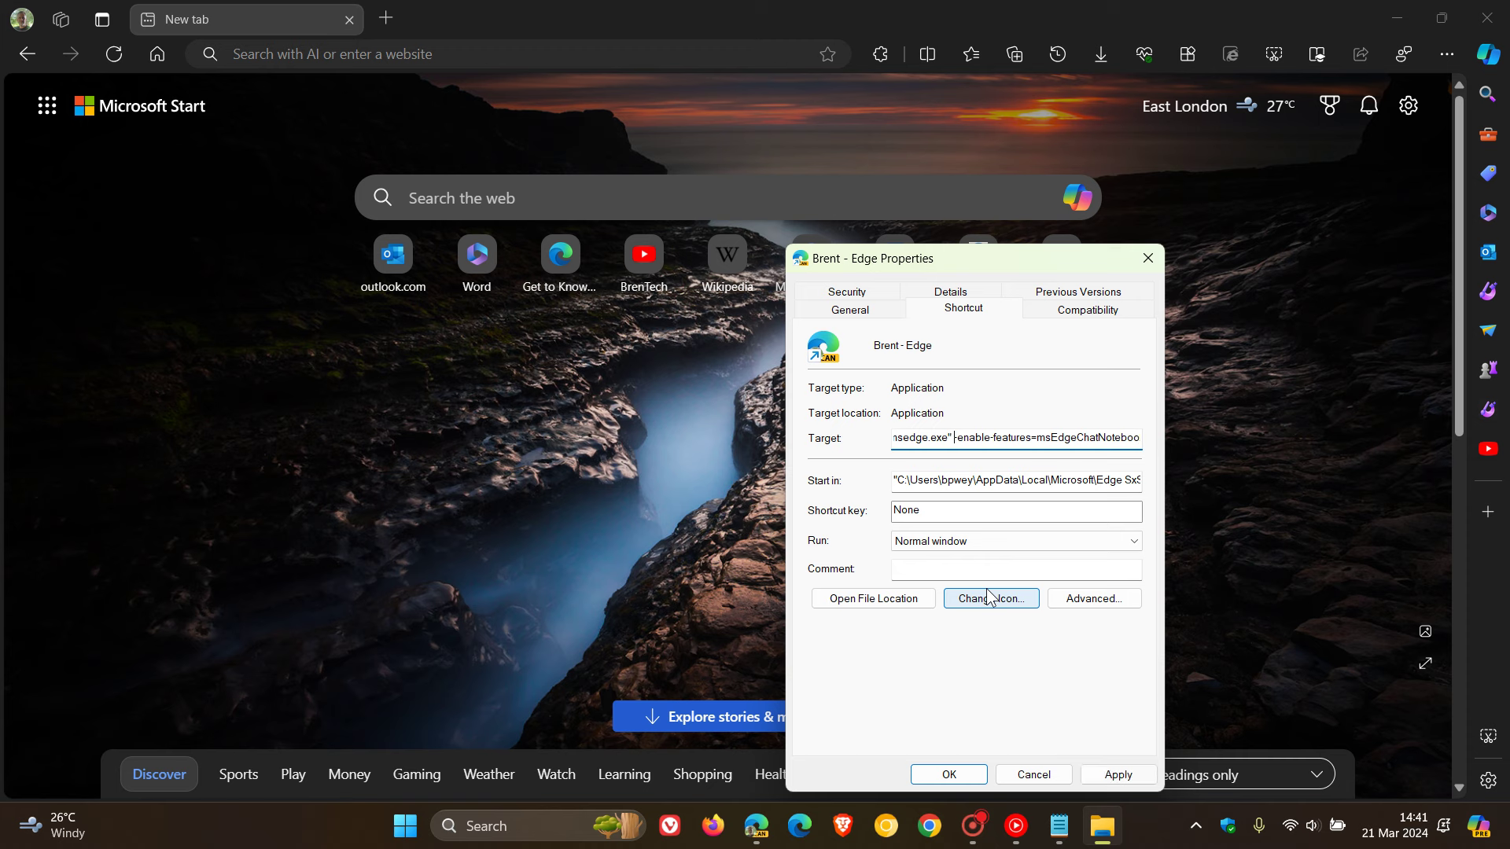
key("Delete")
key("Delete")
key("Delete")
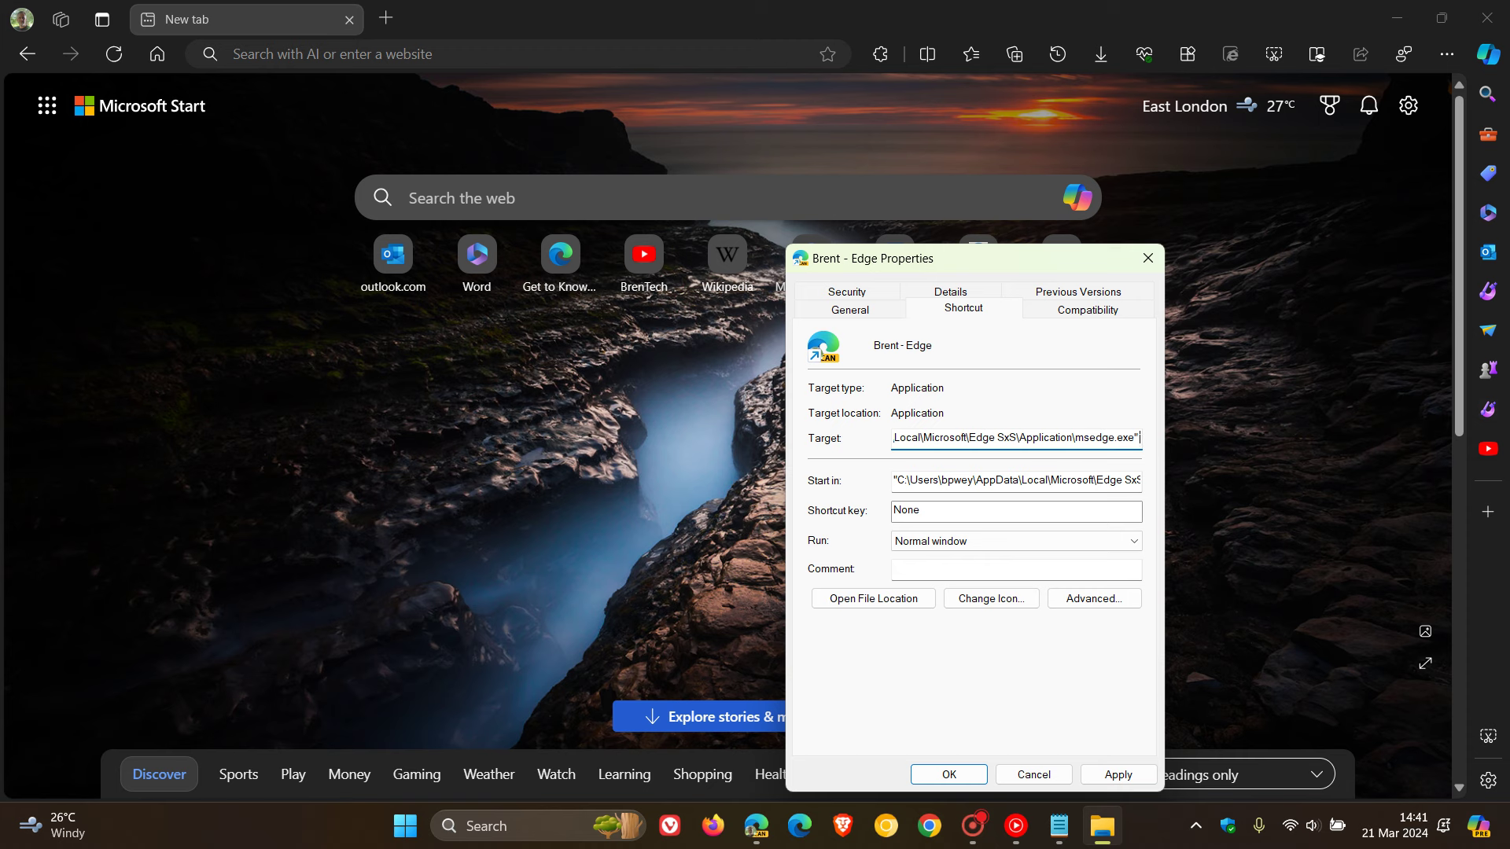
right_click(1138, 438)
left_click(1179, 525)
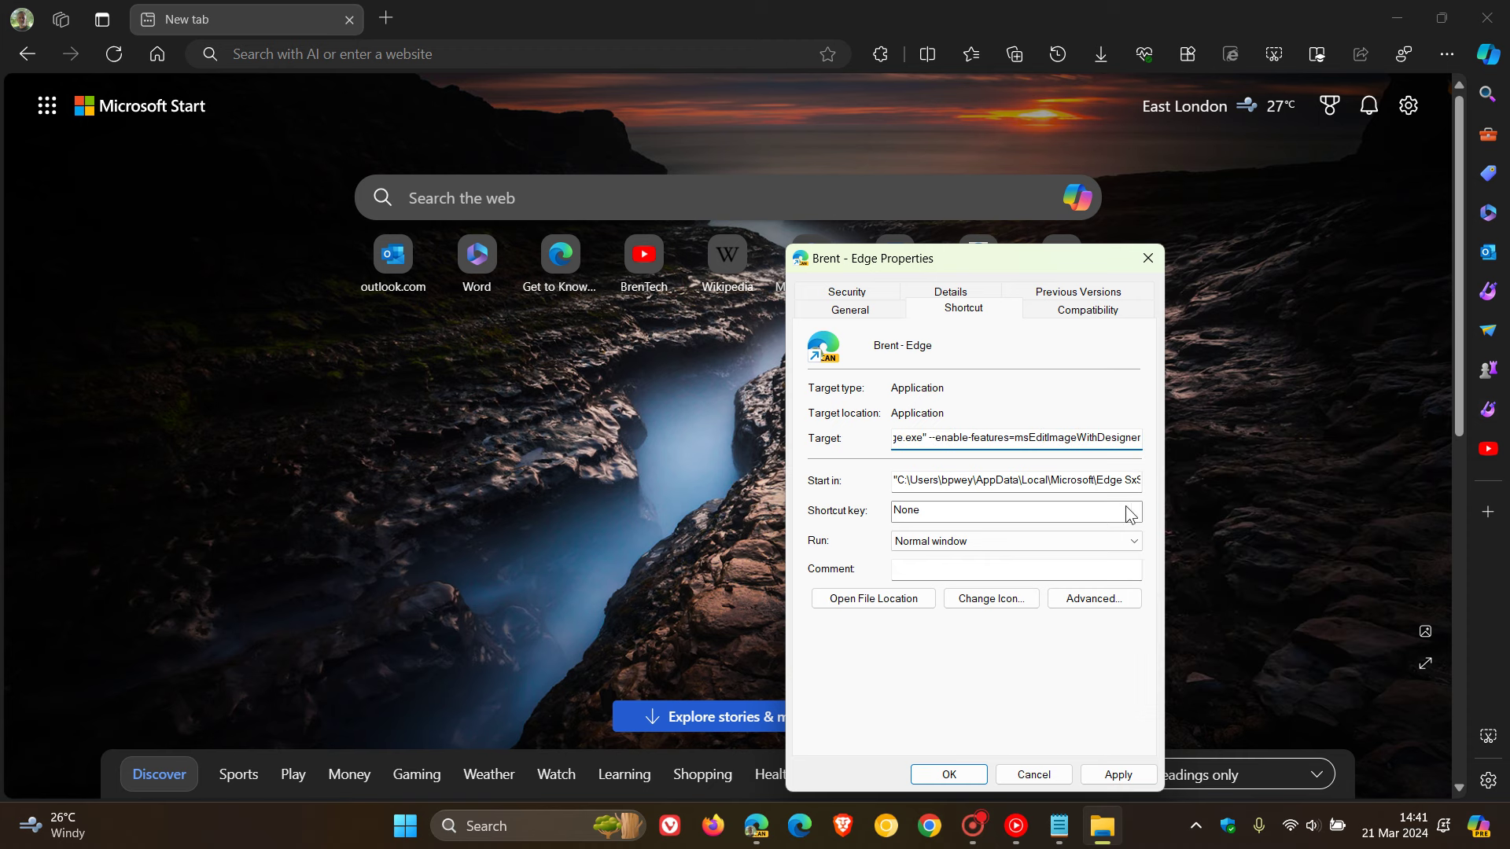
left_click(1123, 775)
- Confirm the shortcut Properties, restart Edge Canary, and open the Download Microsoft Edge favourite
left_click(950, 775)
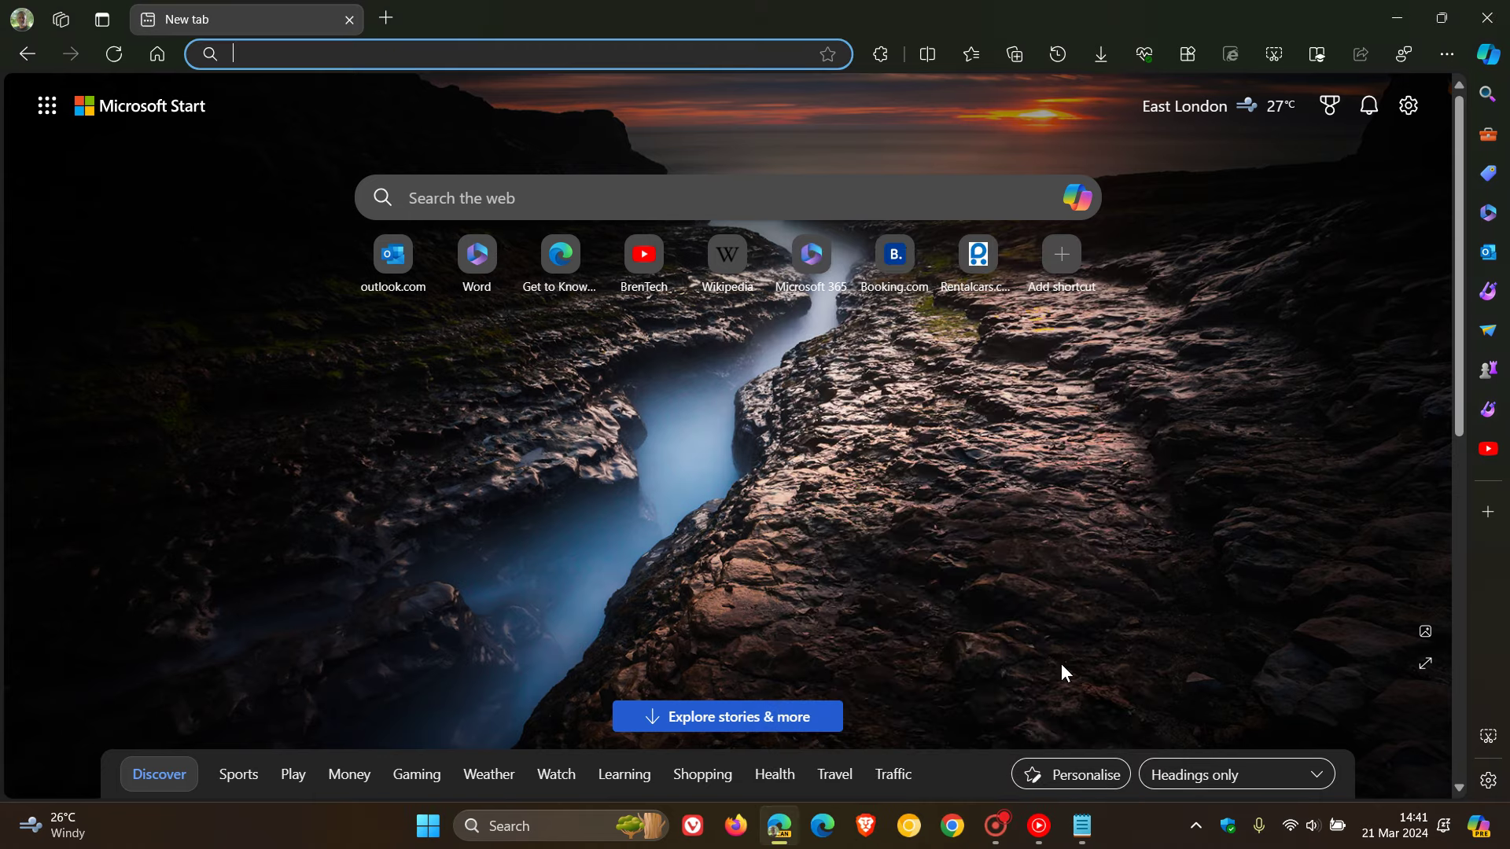
left_click(1486, 17)
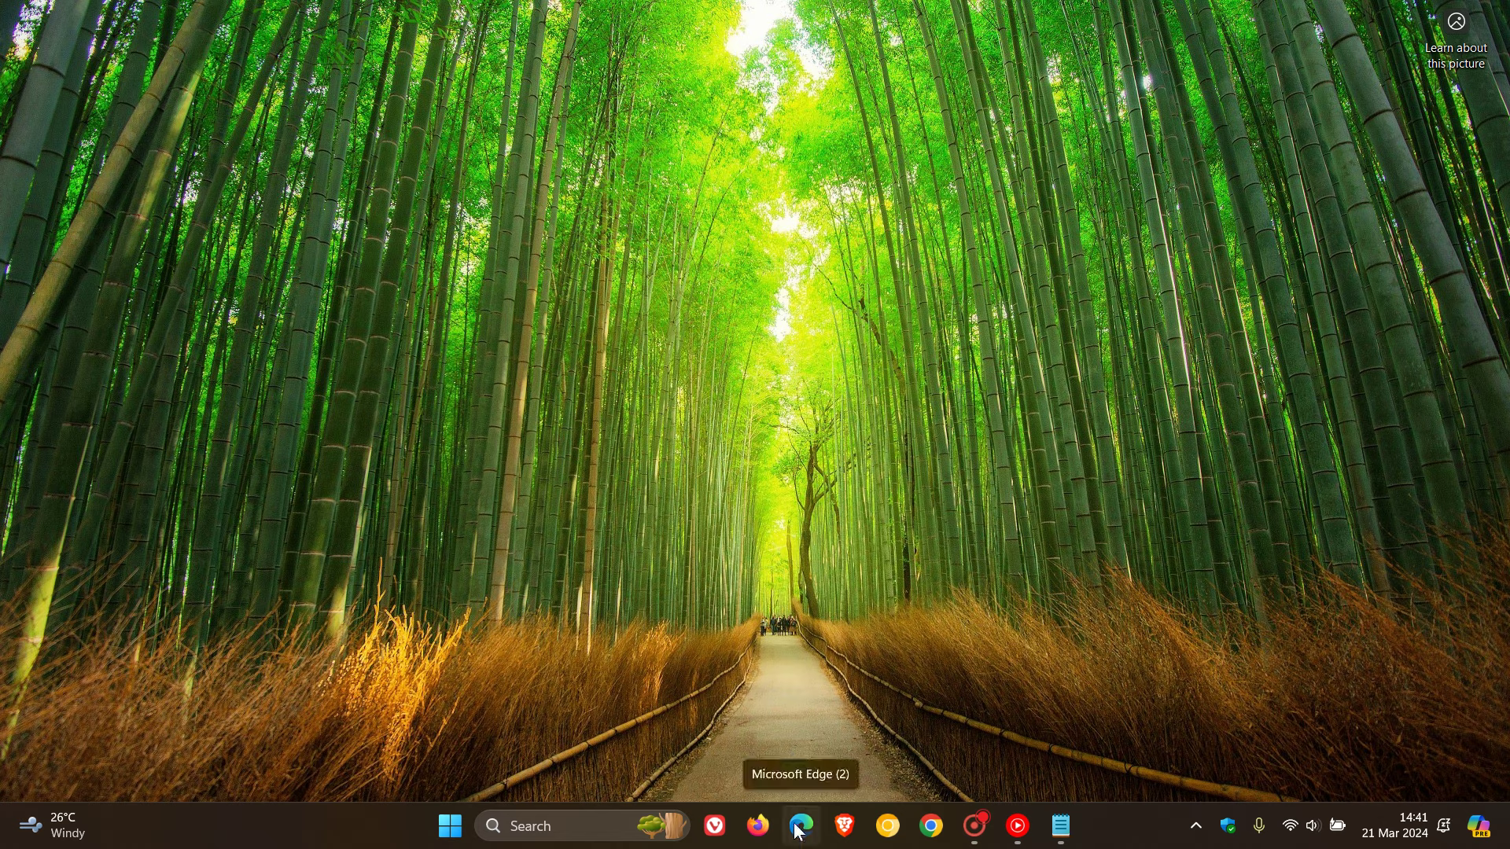
left_click(450, 826)
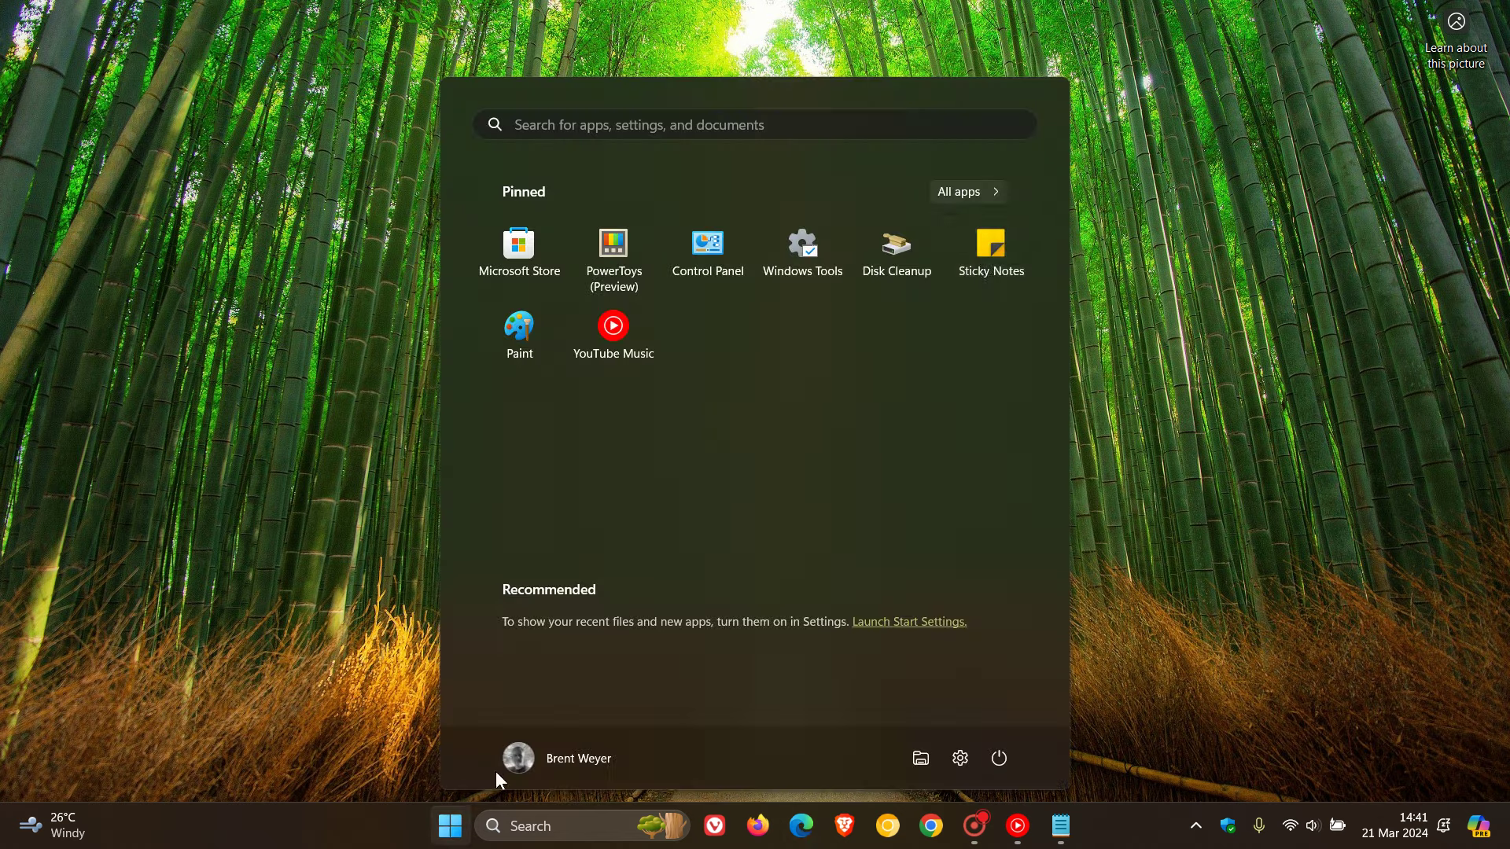
left_click(965, 192)
scroll(814, 367, "down", 8)
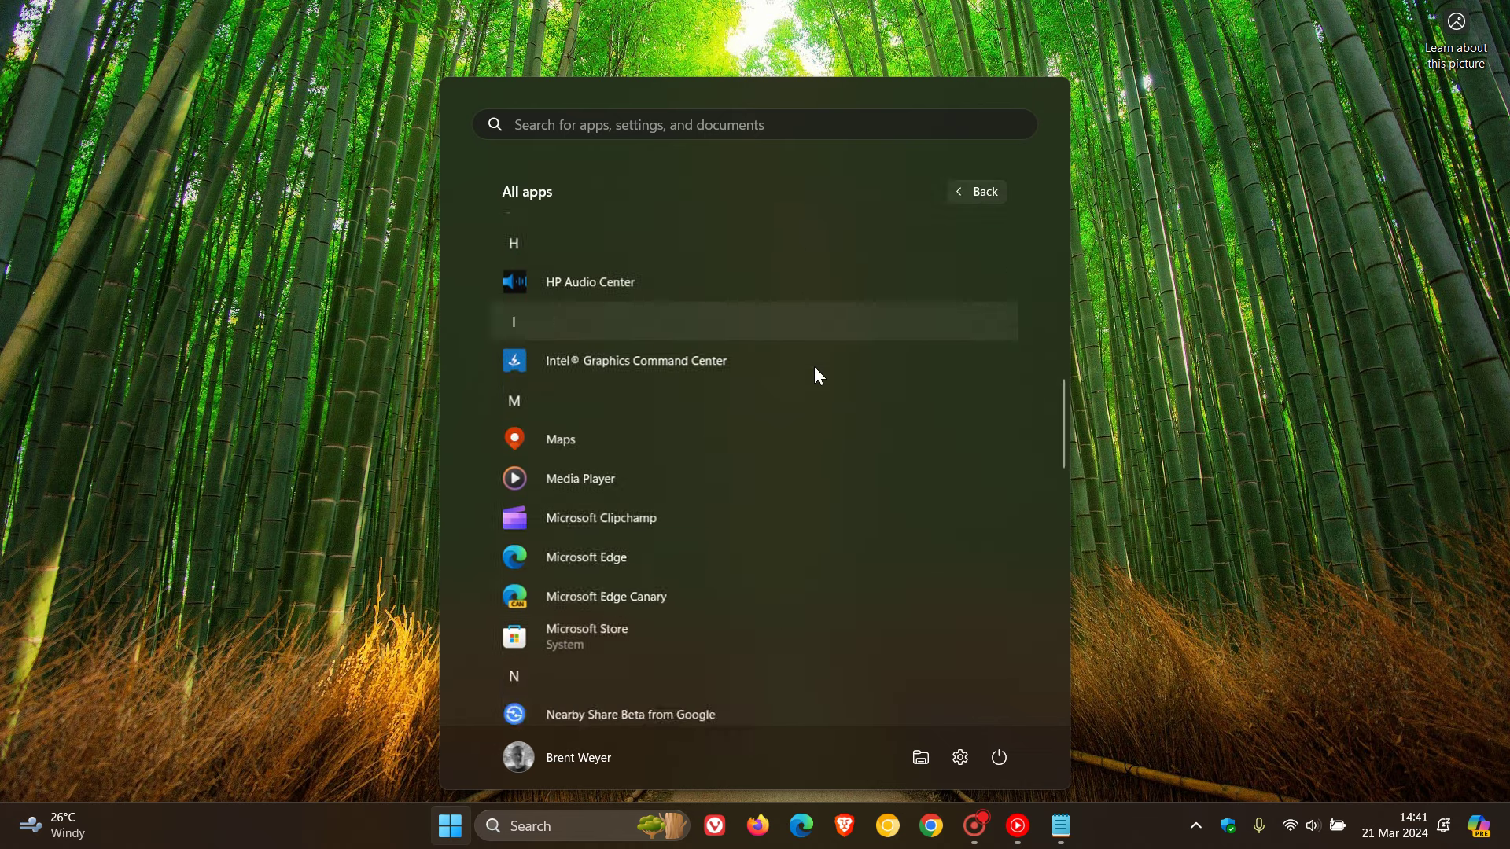
scroll(814, 367, "down", 8)
scroll(814, 366, "up", 3)
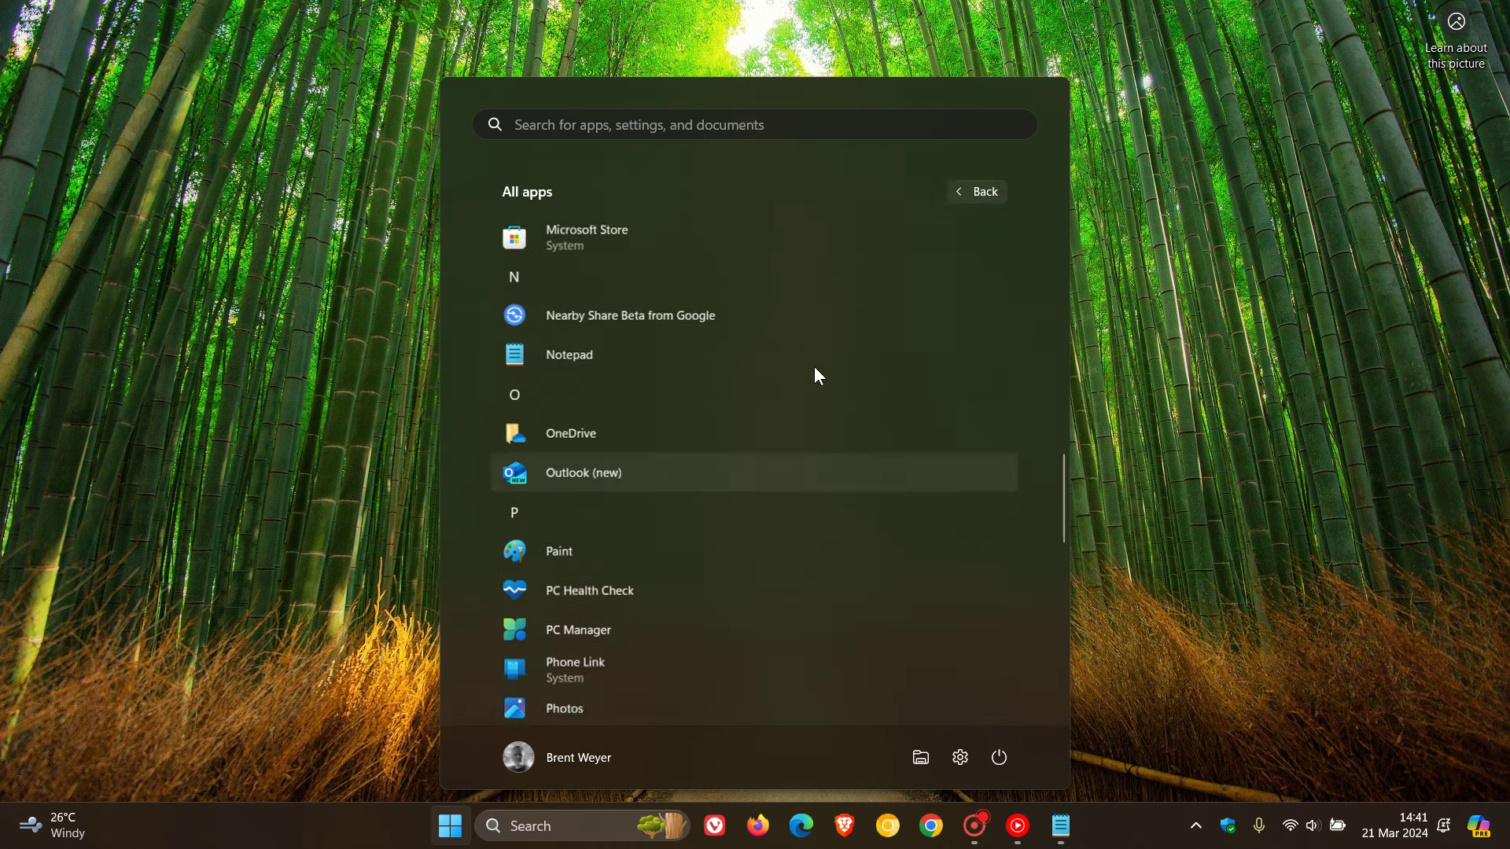
scroll(814, 366, "up", 2)
key("Escape")
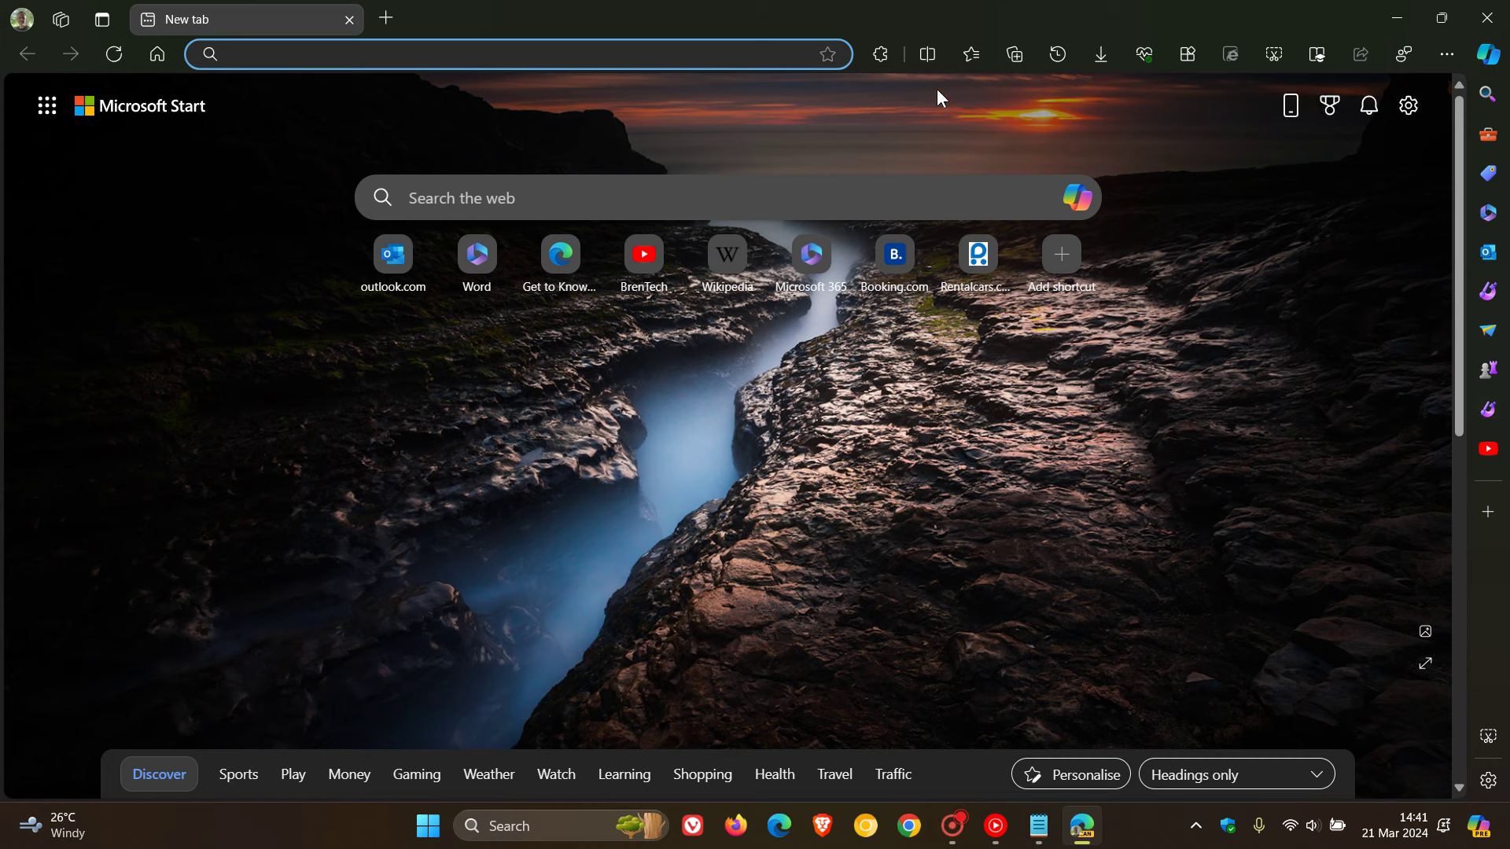
left_click(970, 54)
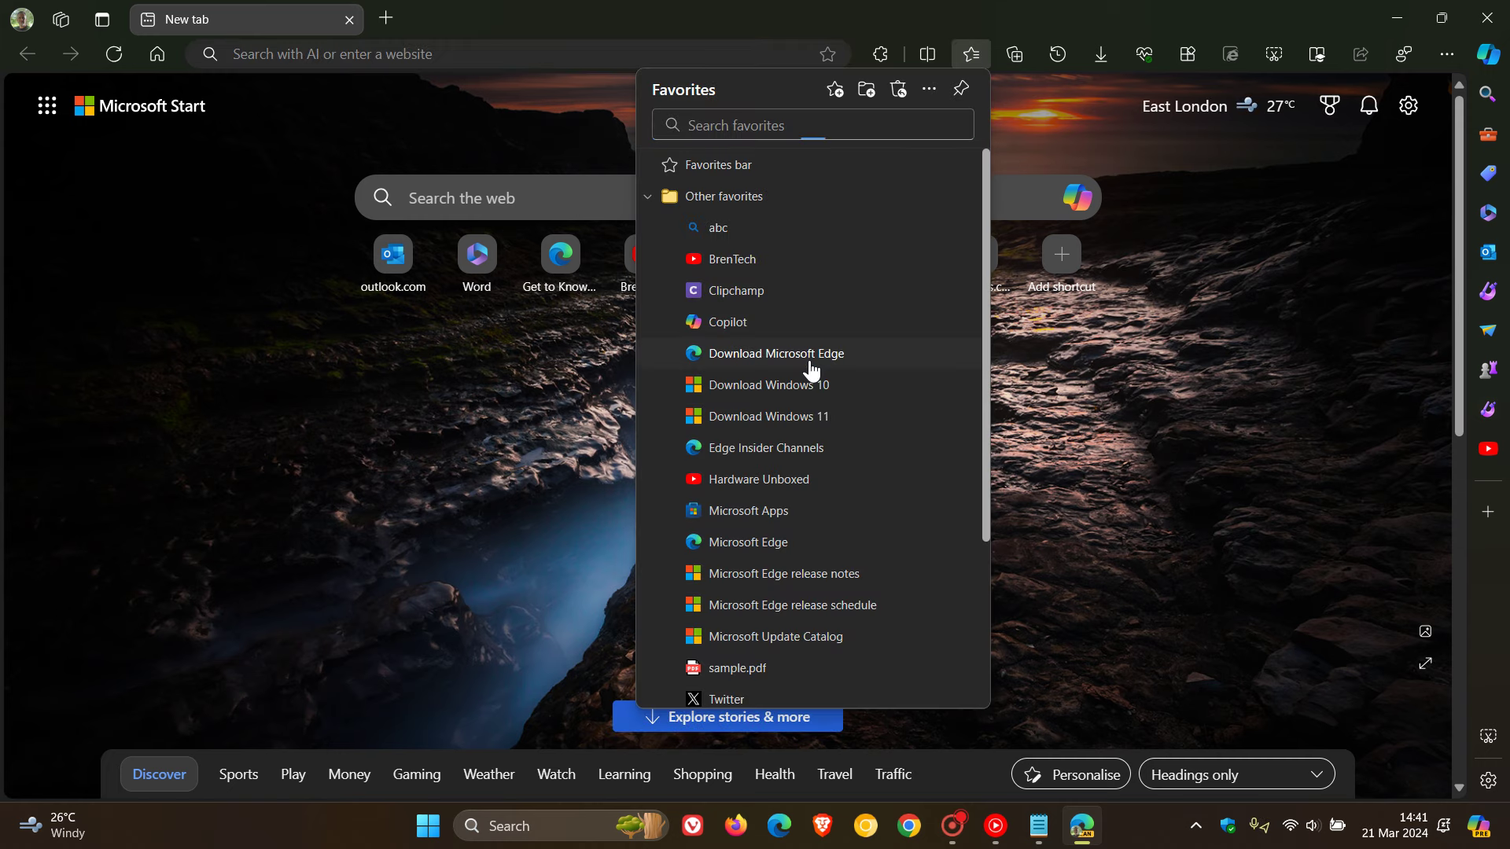
left_click(811, 364)
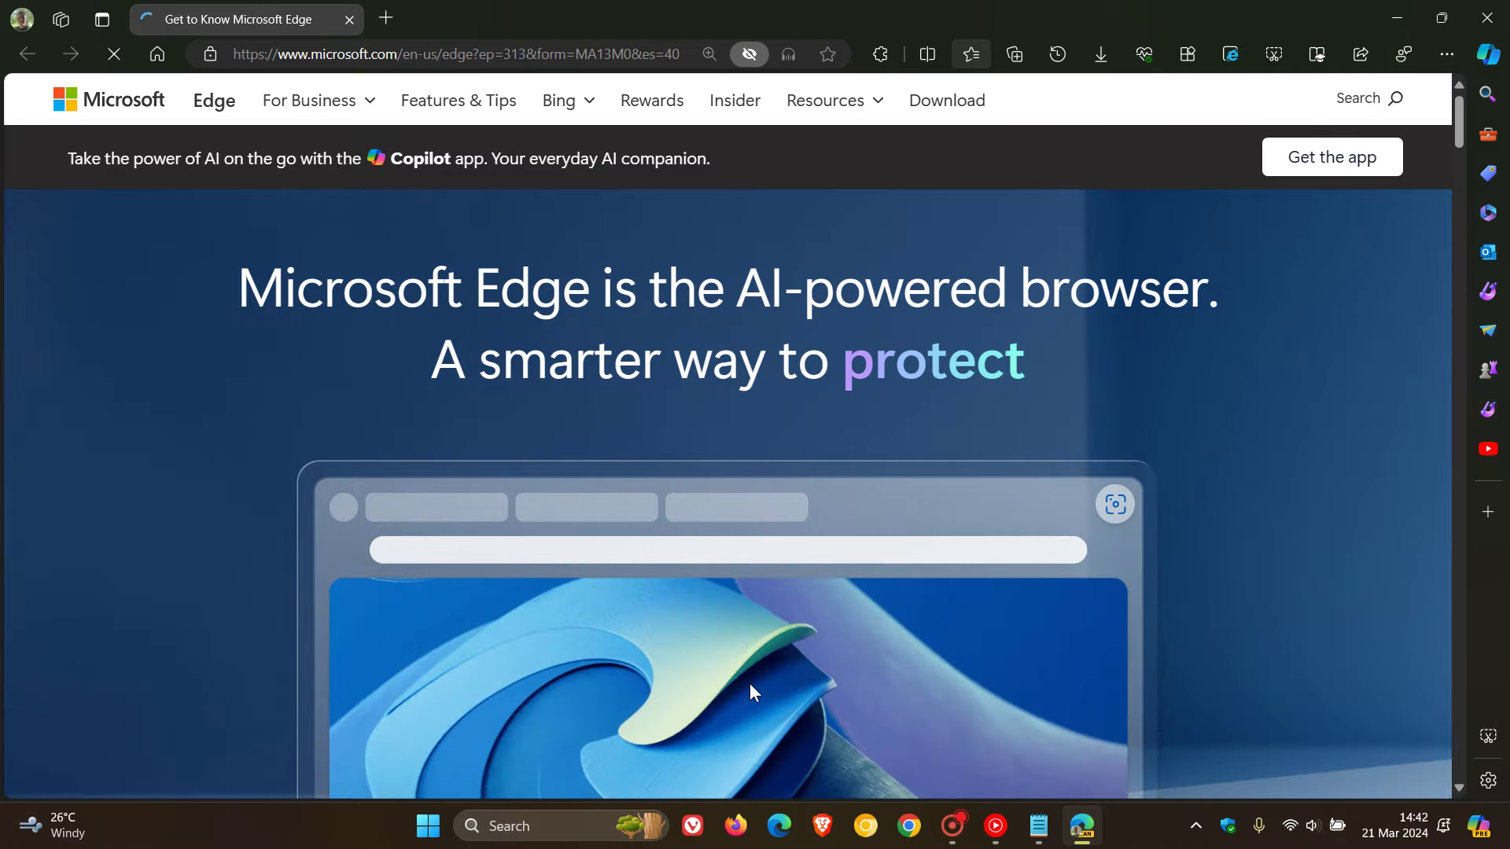
- Open the page image in the image editor and close it without saving
right_click(749, 684)
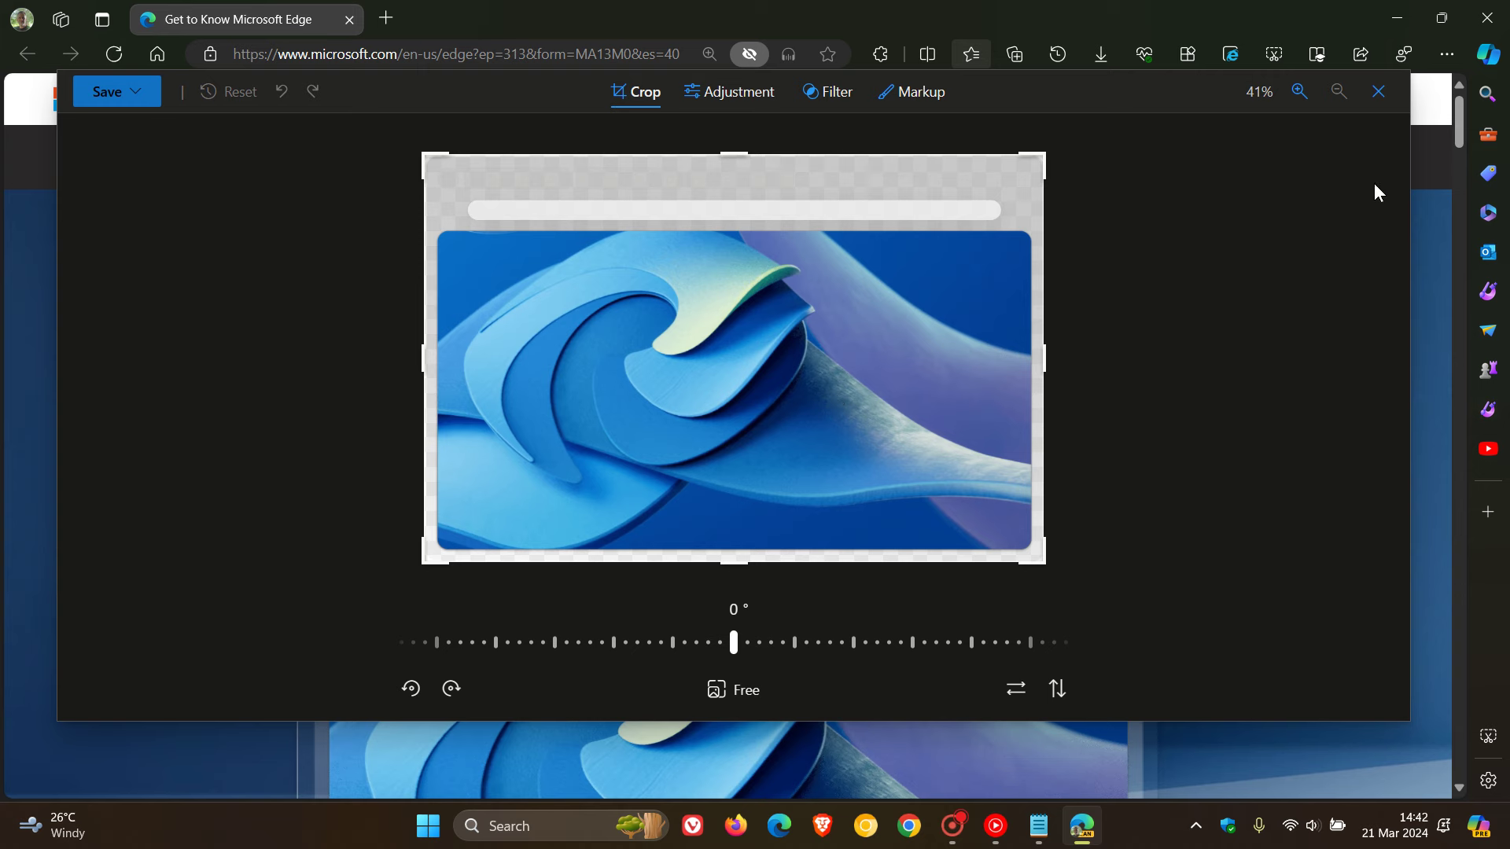
left_click(1377, 93)
left_click(716, 431)
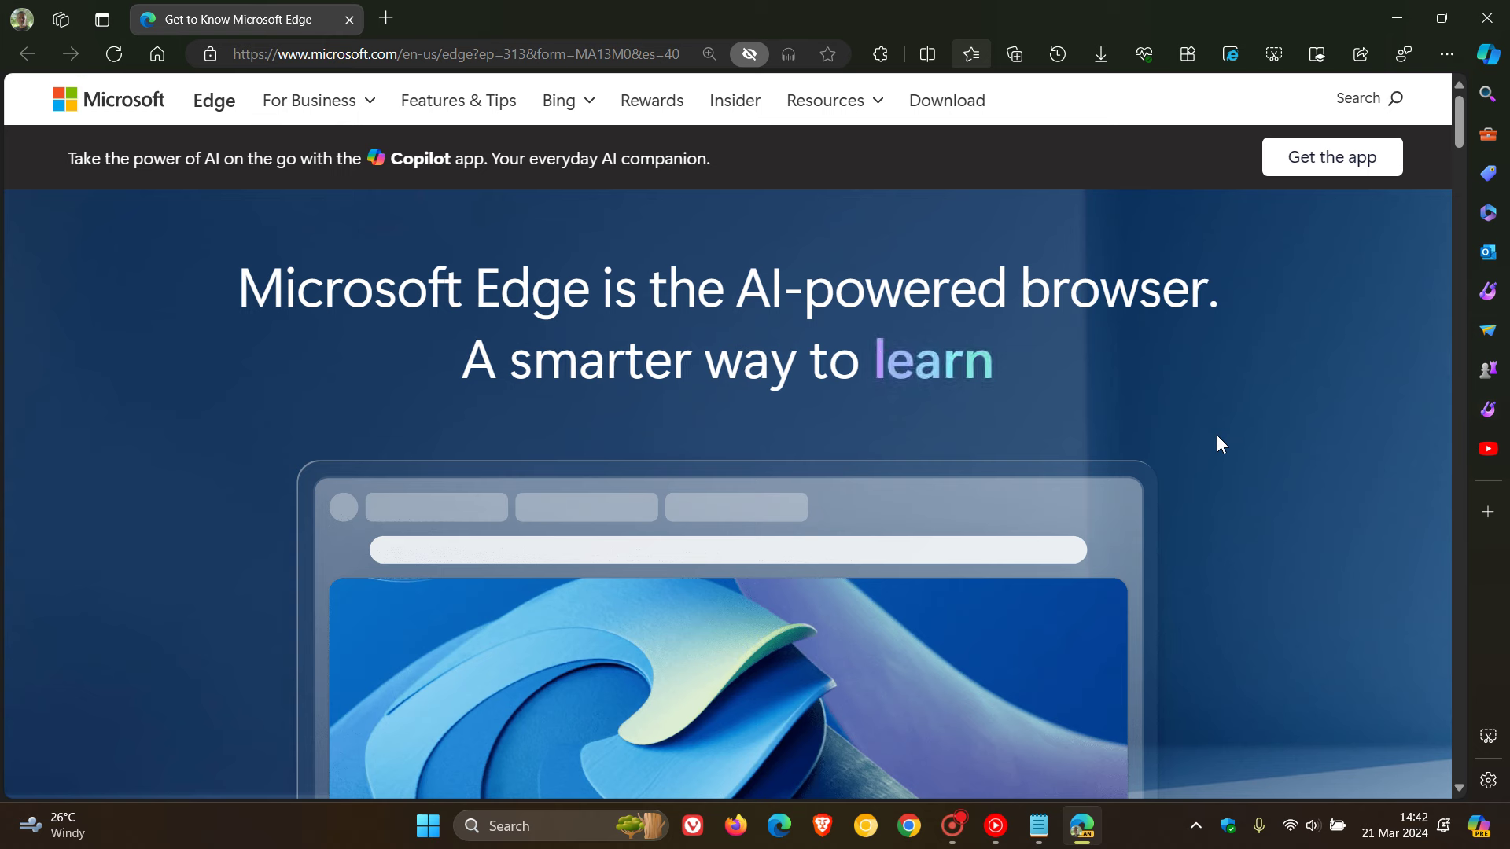
- Pin Edge Canary to the taskbar from its jump list and close the browser window
right_click(1081, 825)
left_click(1044, 708)
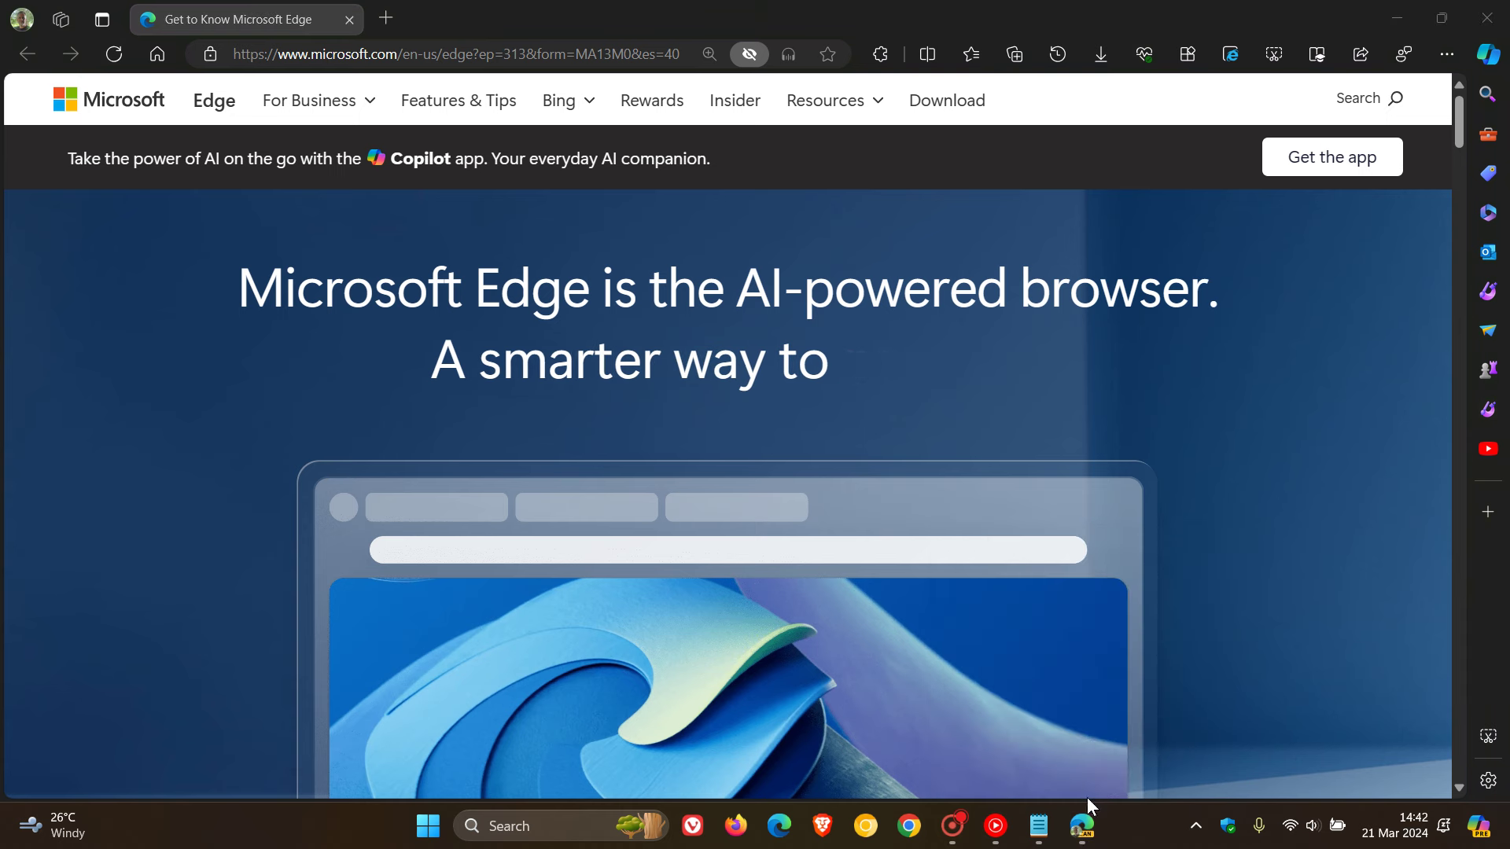
left_click(1489, 24)
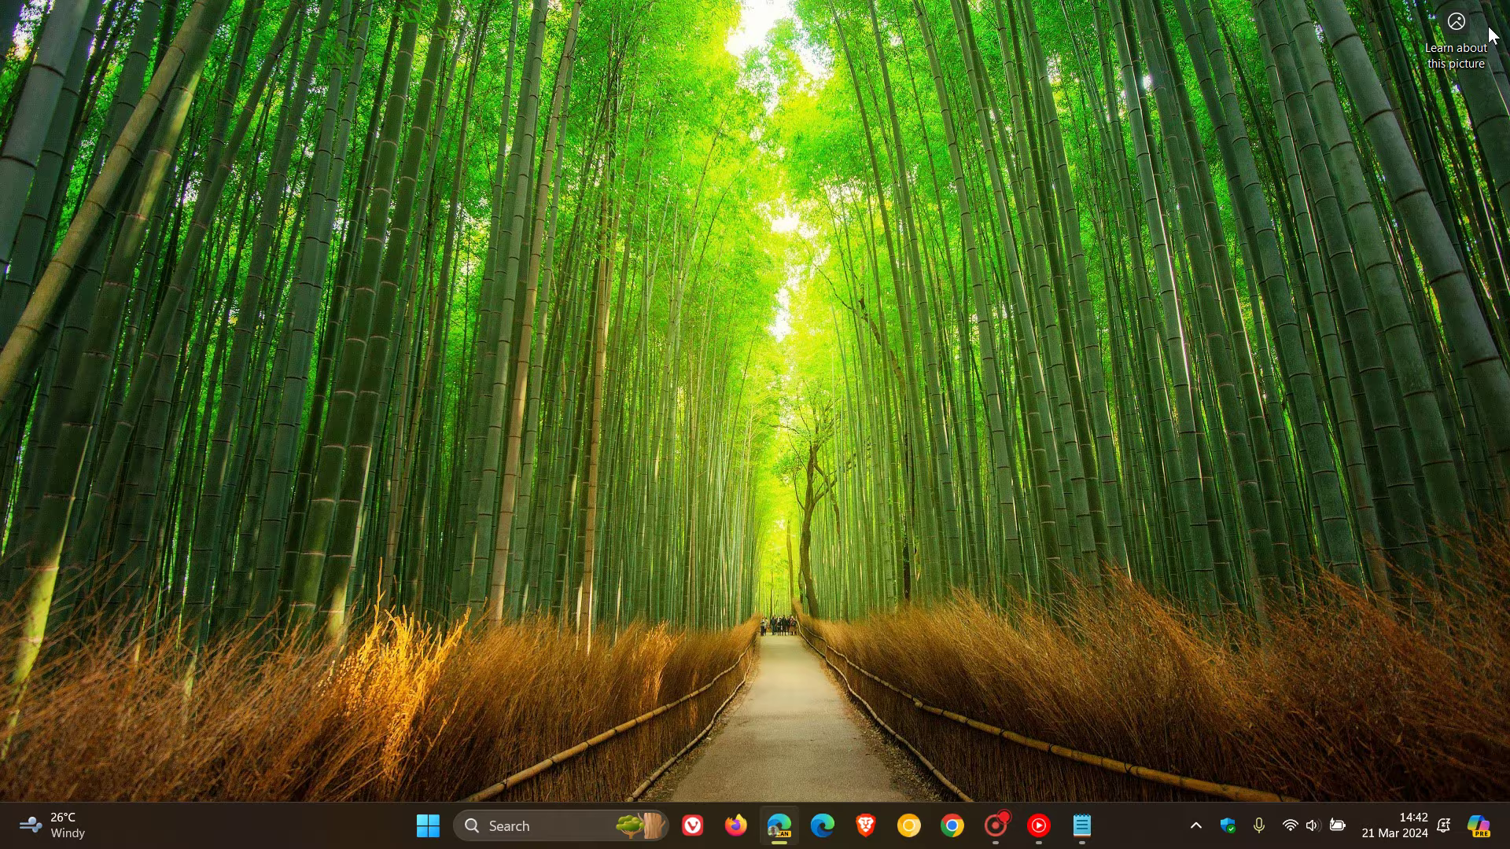
- Relaunch Canary from its pinned icon, load the Download Microsoft Edge favourite, then open a new tab
left_click(782, 836)
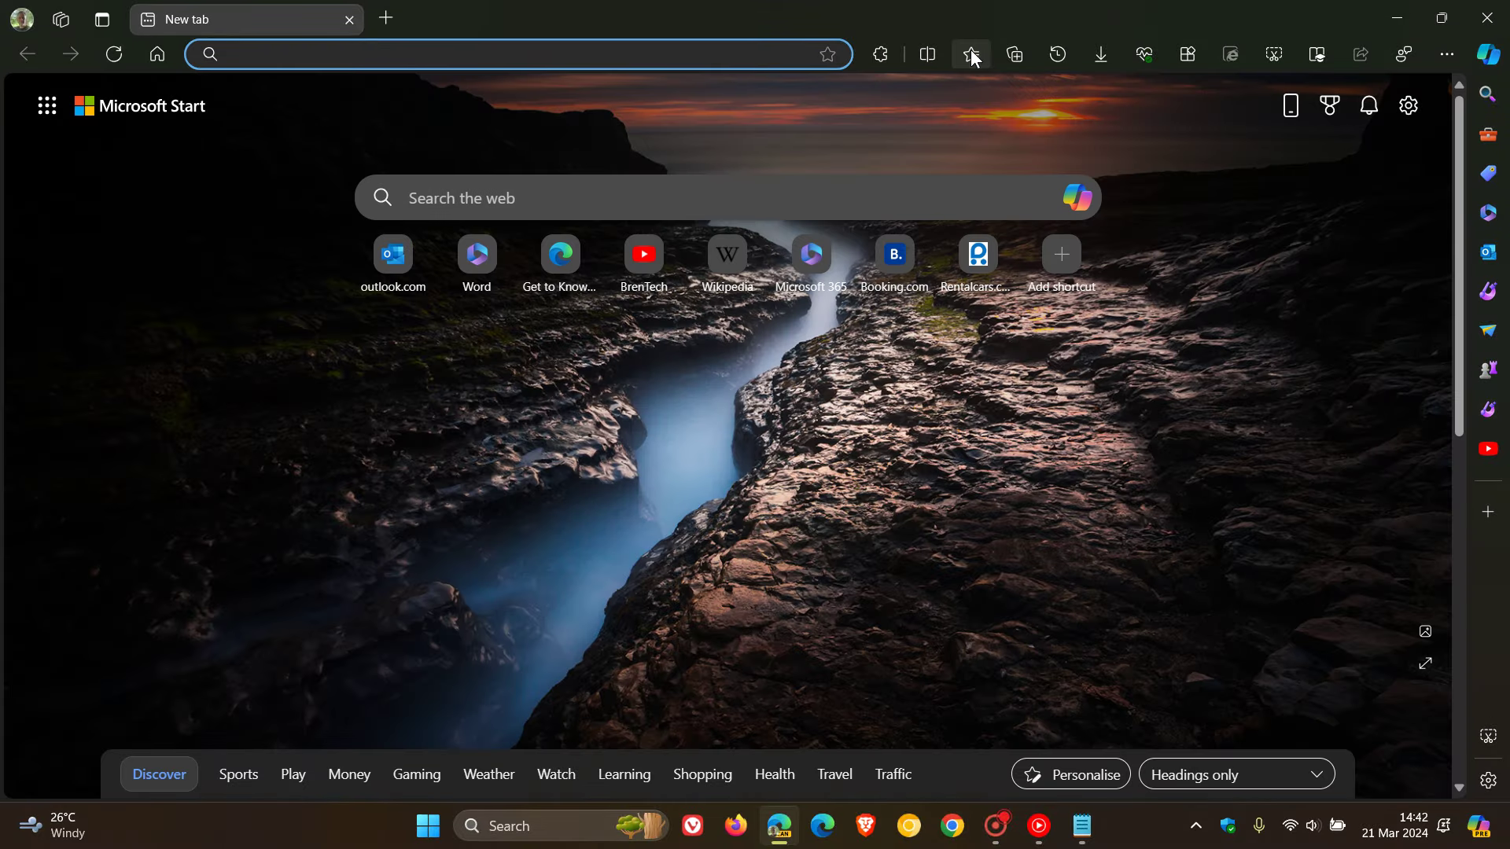
left_click(972, 55)
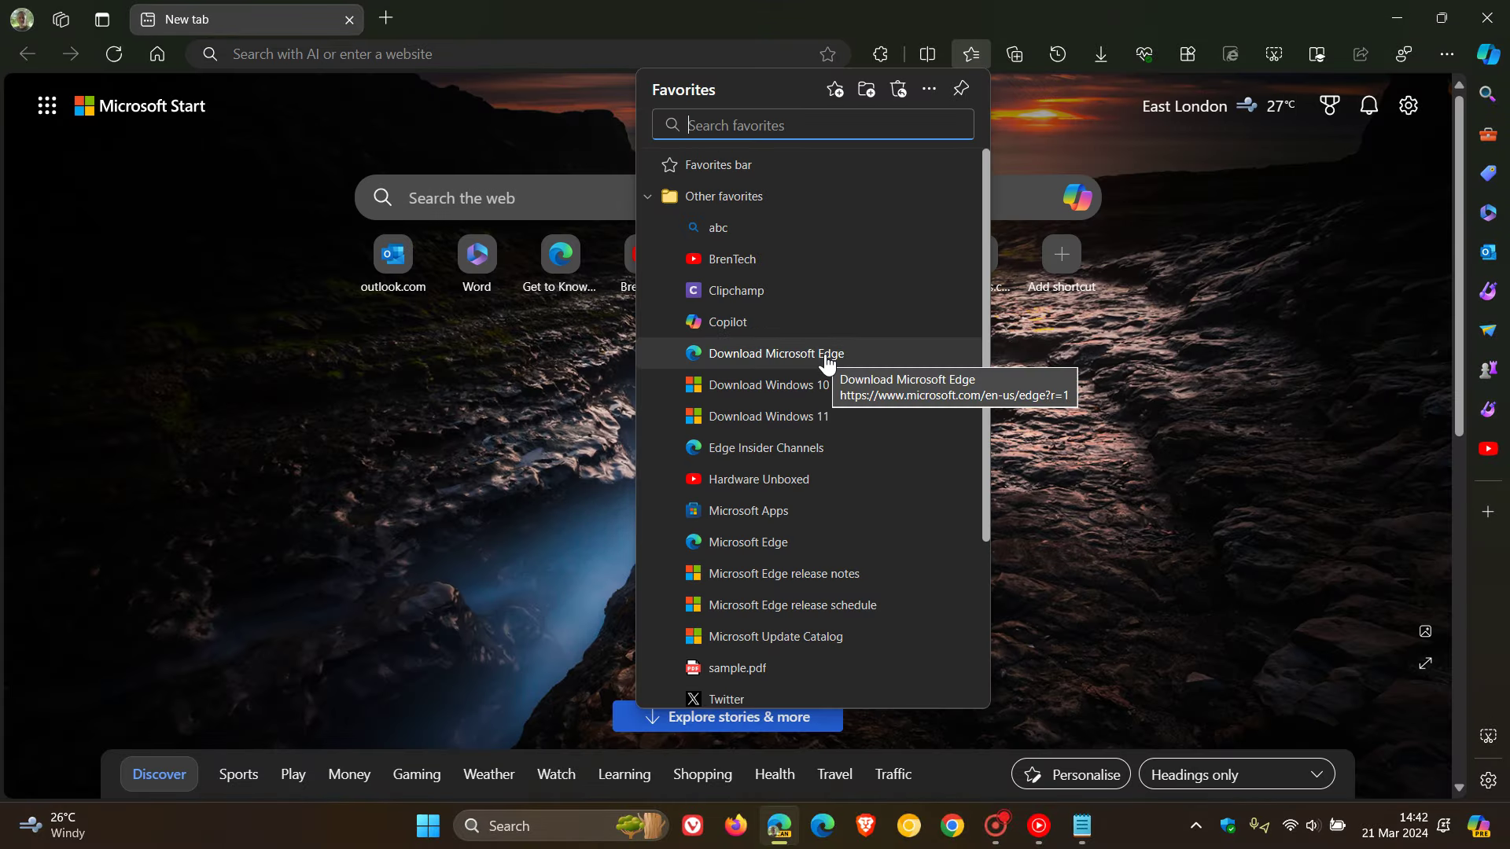
left_click(826, 358)
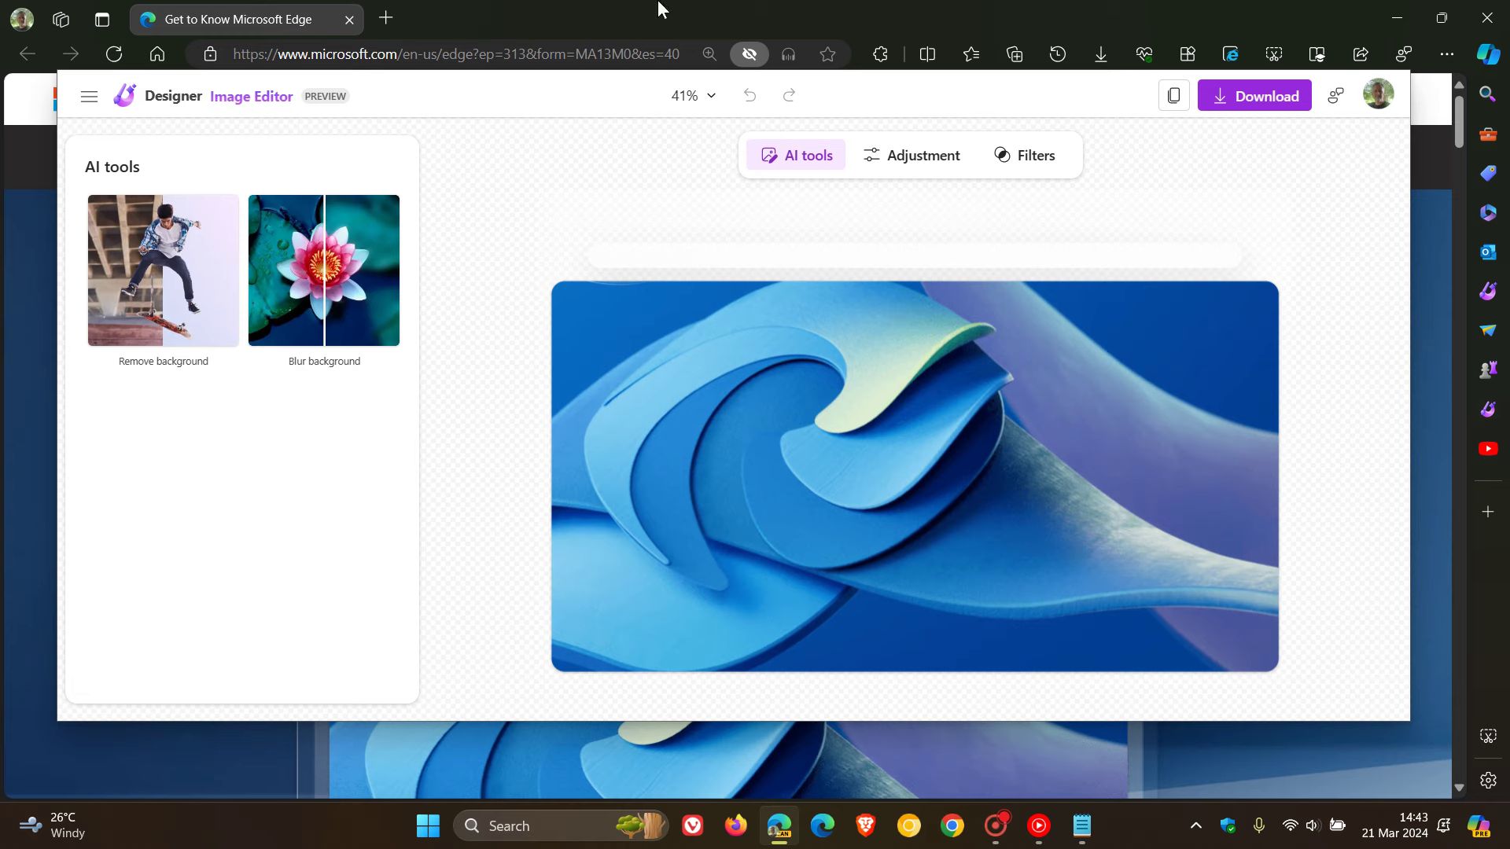
left_click(385, 17)
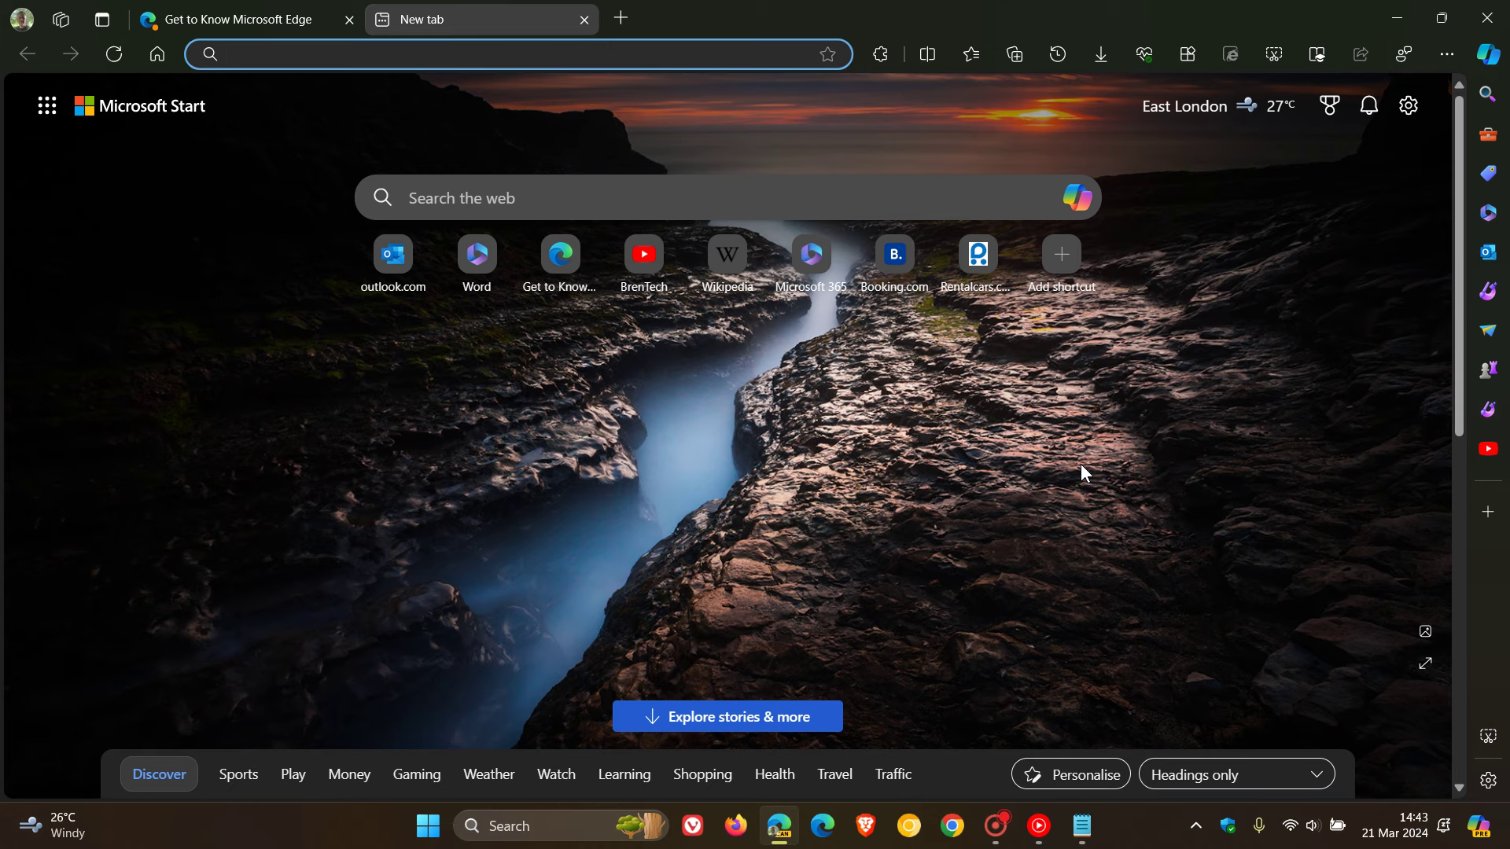
- Close the Notepad notes holding the Notebook and Designer Image Editor flags, discarding them unsaved
left_click(1082, 826)
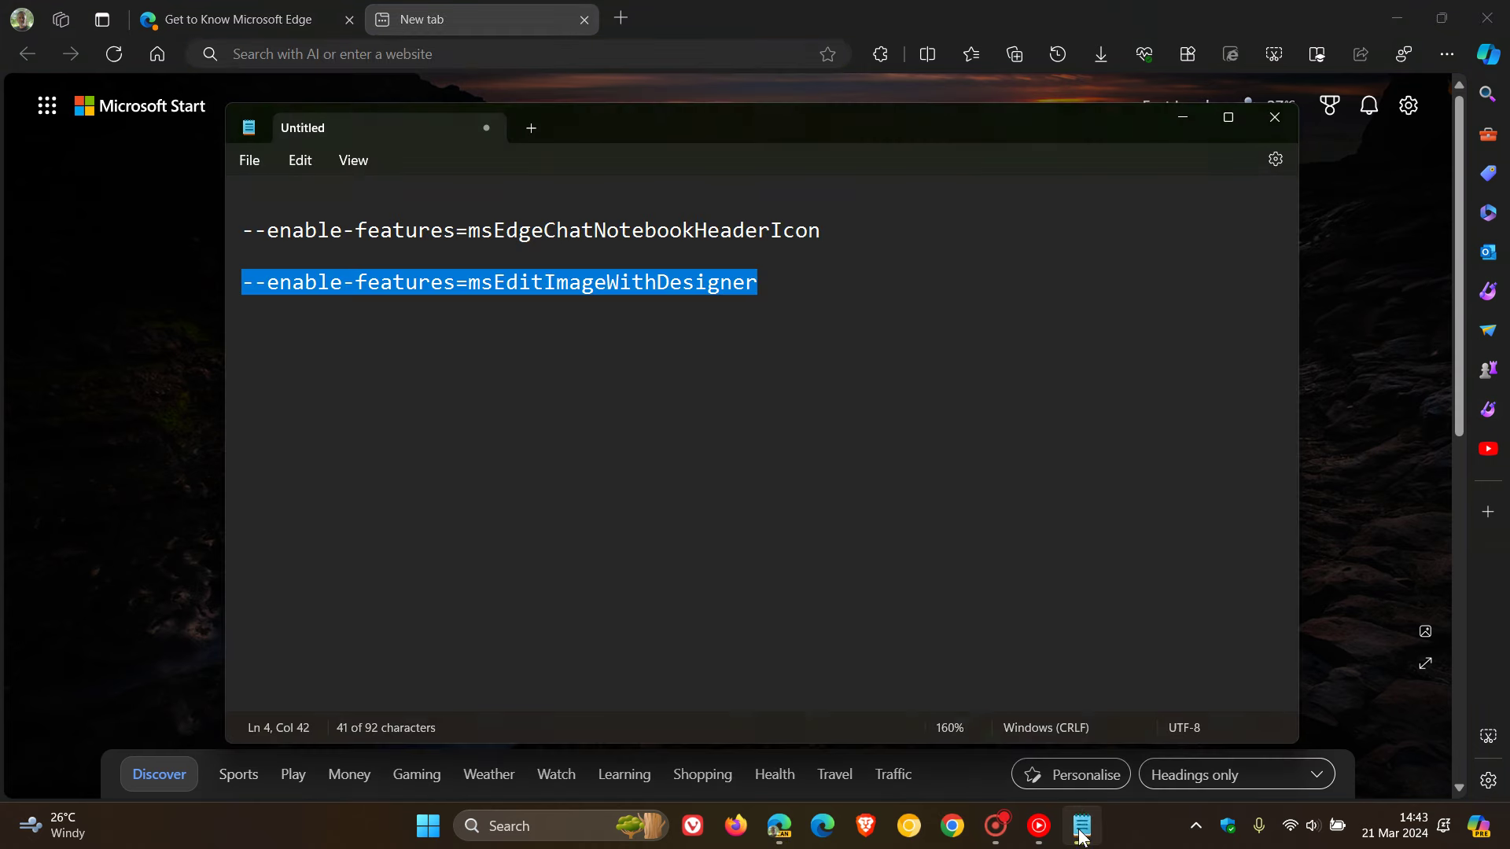
left_click(958, 319)
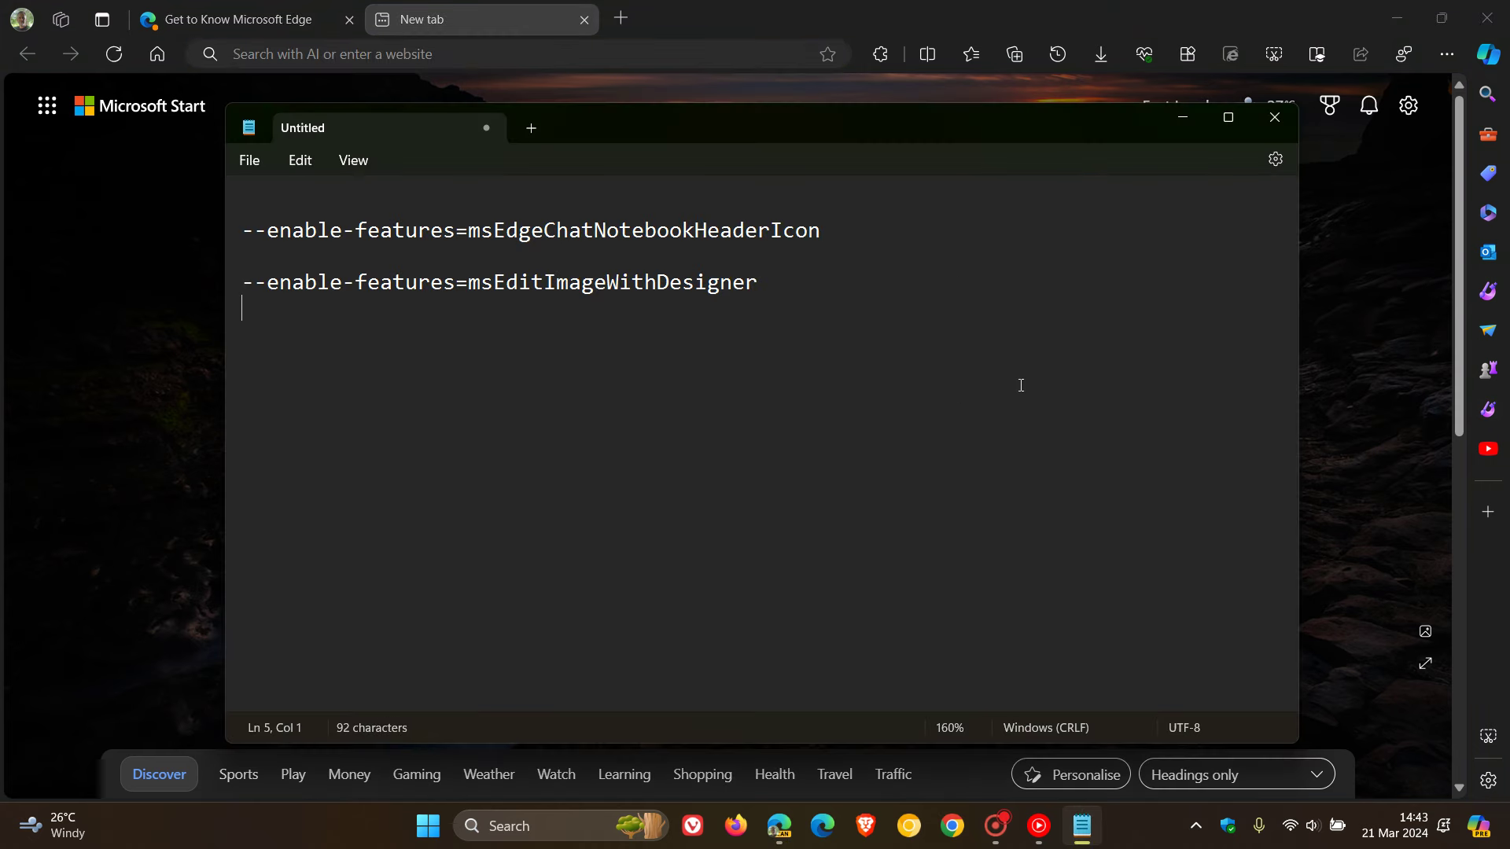
left_click(1274, 118)
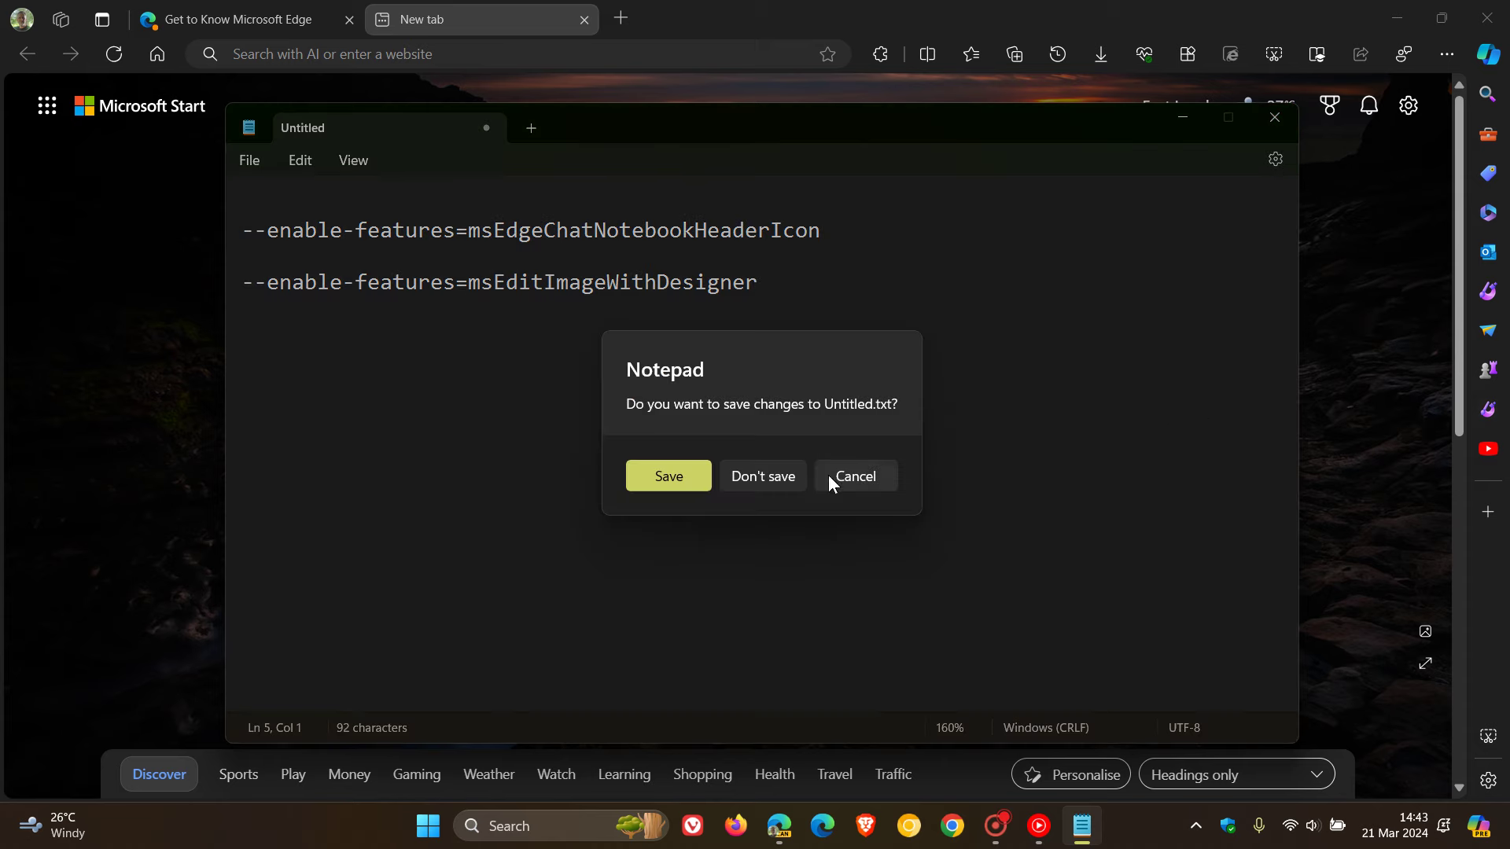
left_click(767, 475)
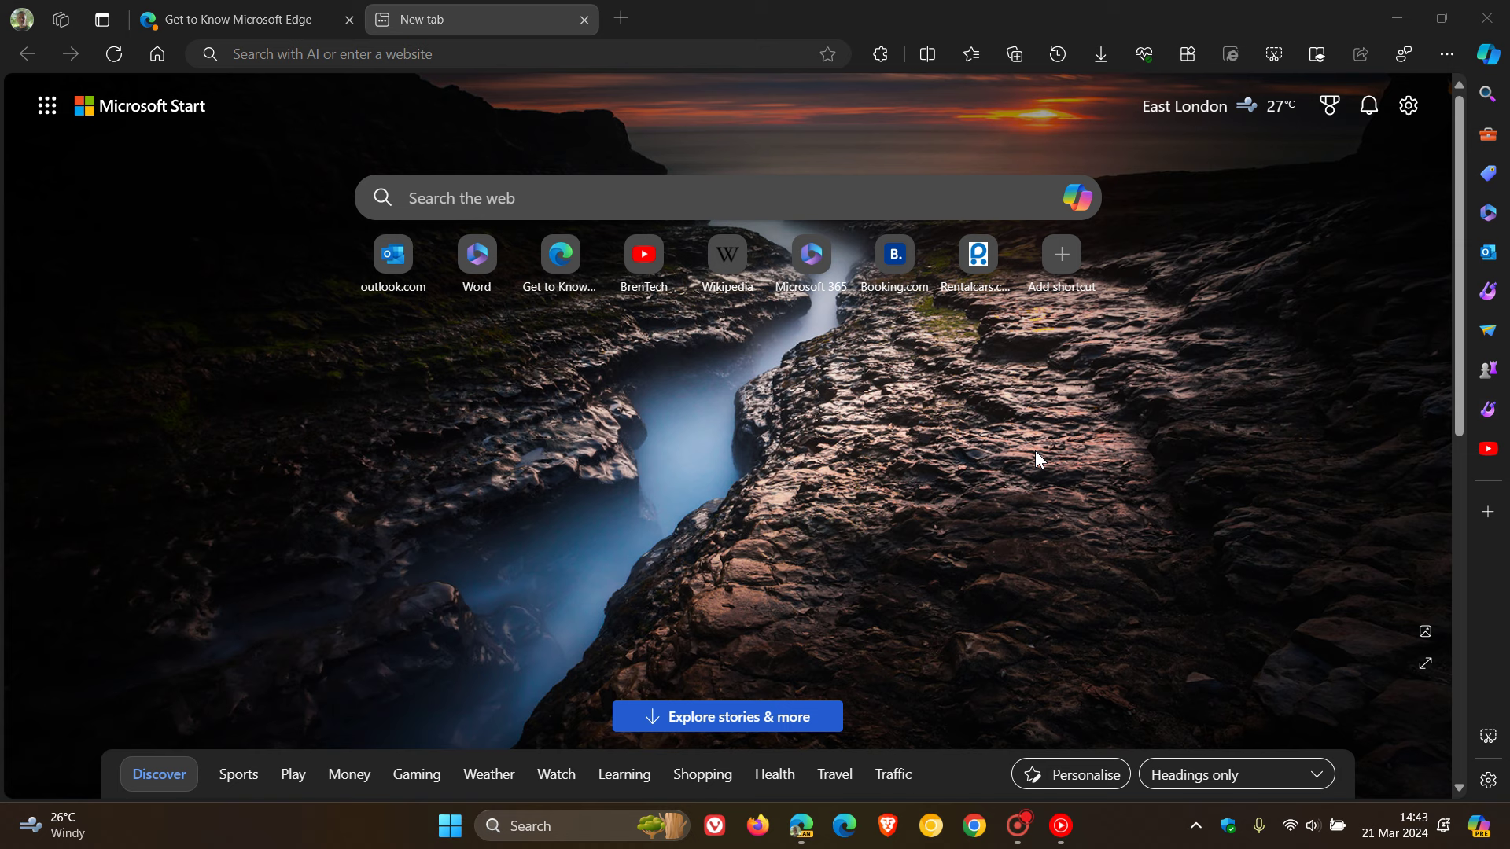